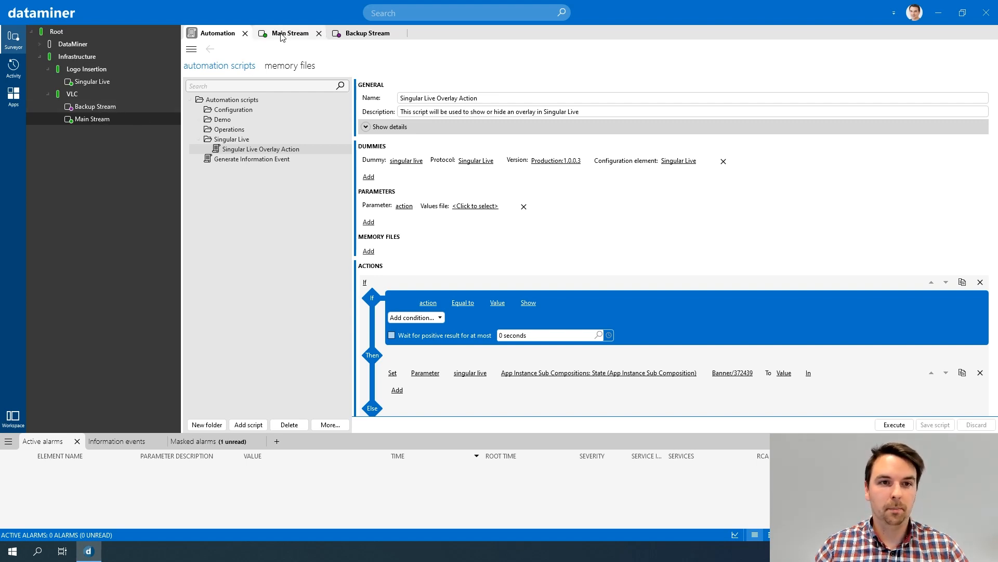
Step: Check Main Stream's VLC instances and add a script named Singular Live Overlay Stream to the Singular Live automation folder
click(280, 34)
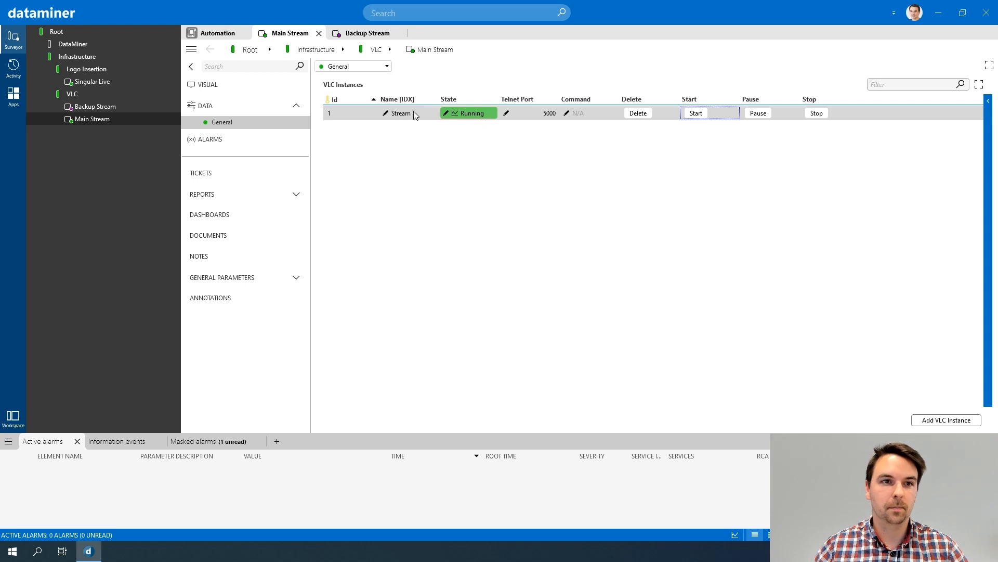
click(218, 33)
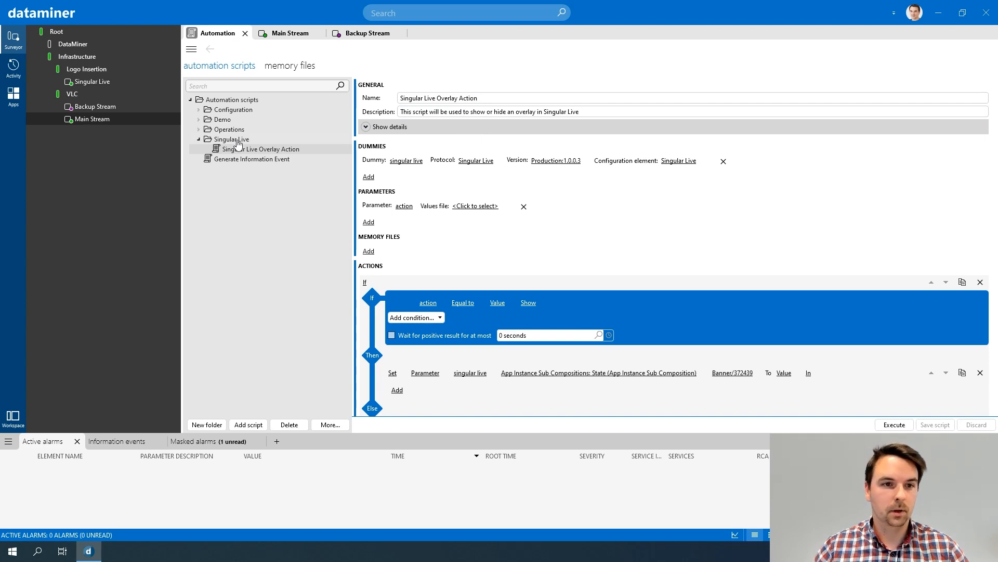
click(234, 140)
right_click(235, 139)
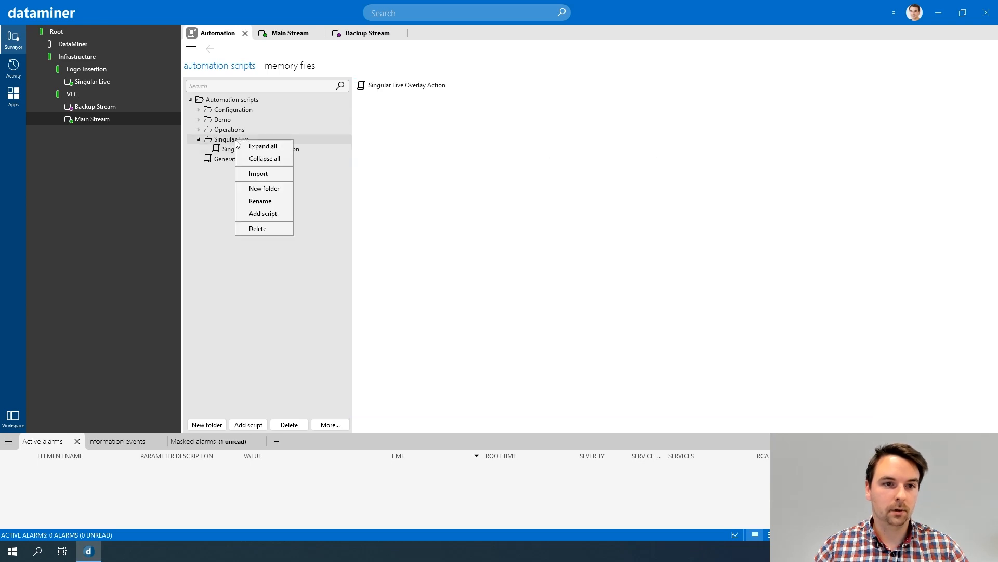
click(264, 214)
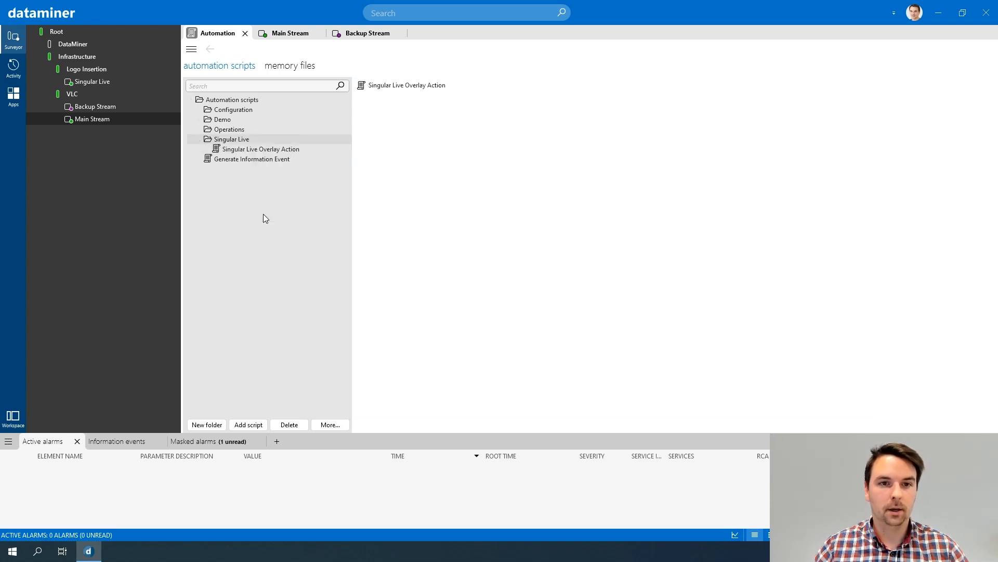
drag(450, 99, 397, 101)
text(Singular Live Overlay Stream)
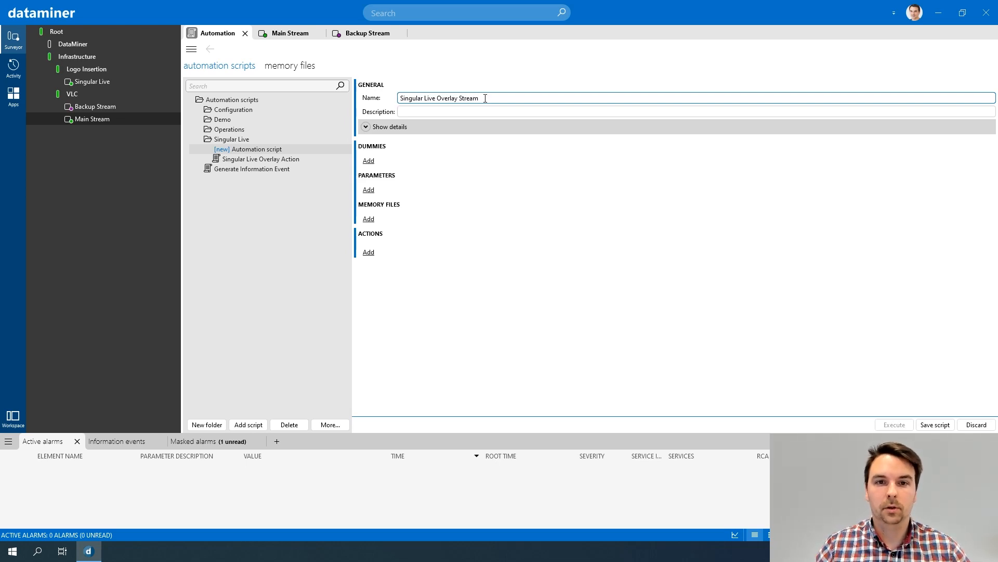
click(575, 114)
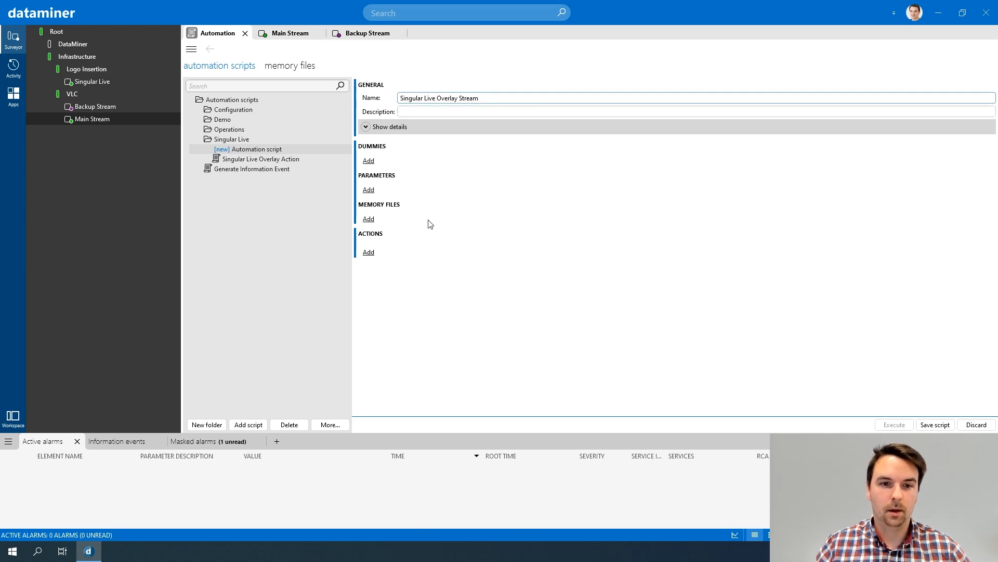
Step: Add a dummy named singular live with protocol Singular Live, version Production:1.0.0.3 and configuration element Singular Live
click(368, 161)
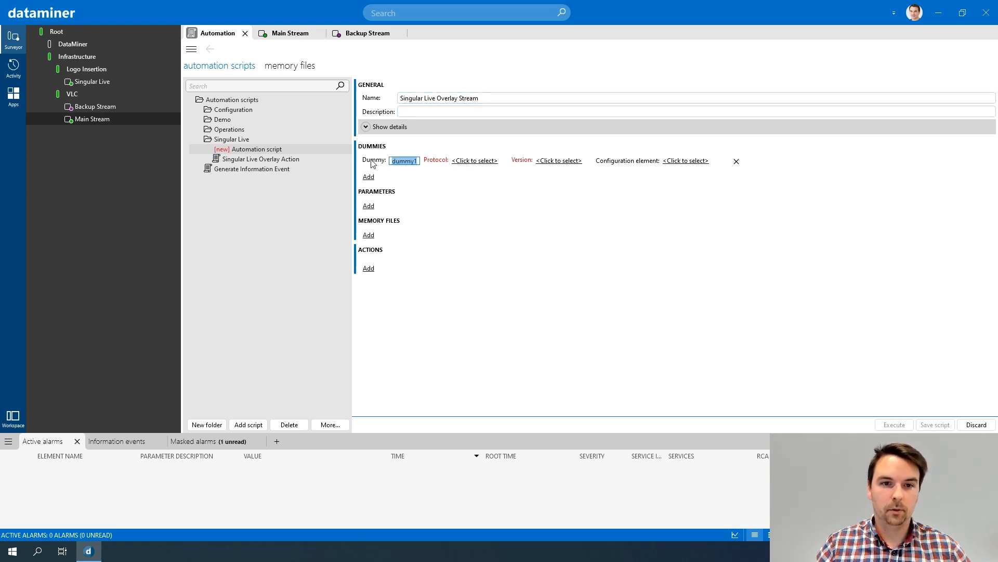
text(singular live)
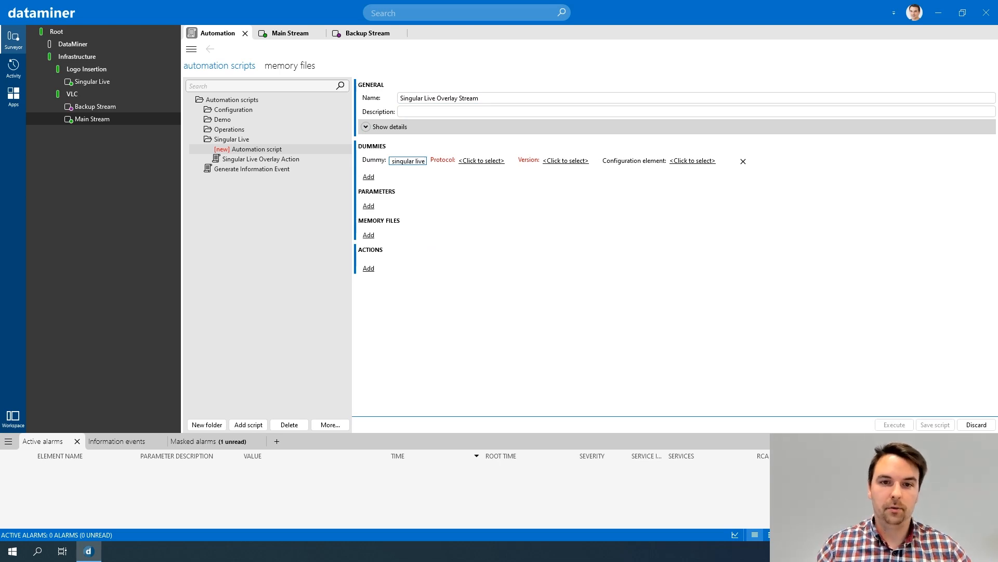
click(461, 162)
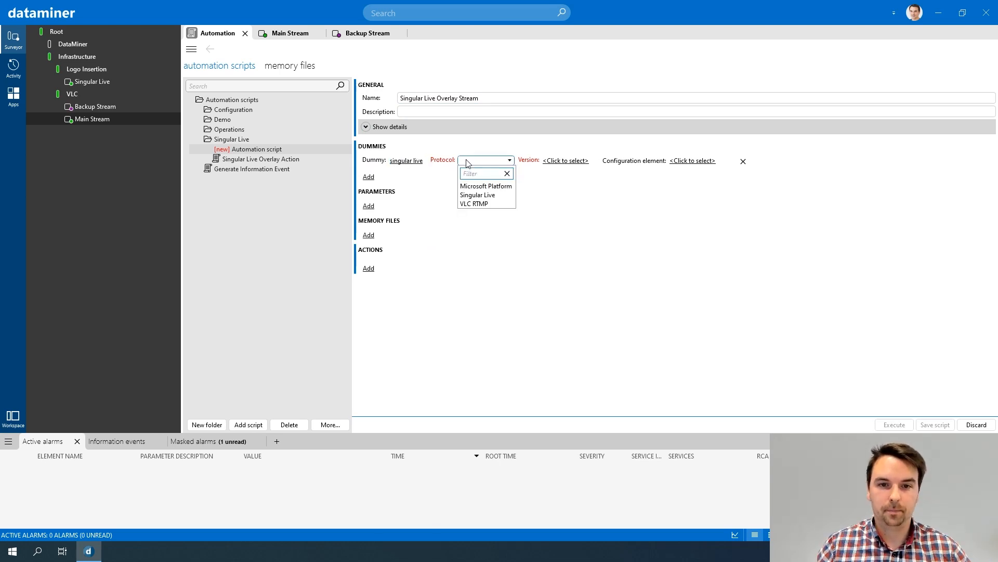
click(553, 161)
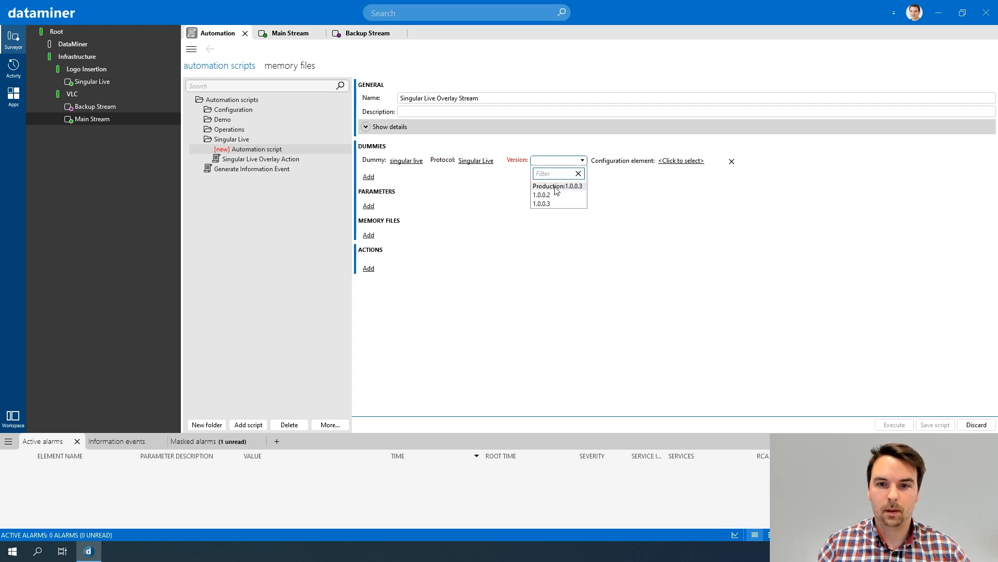
click(554, 186)
click(676, 161)
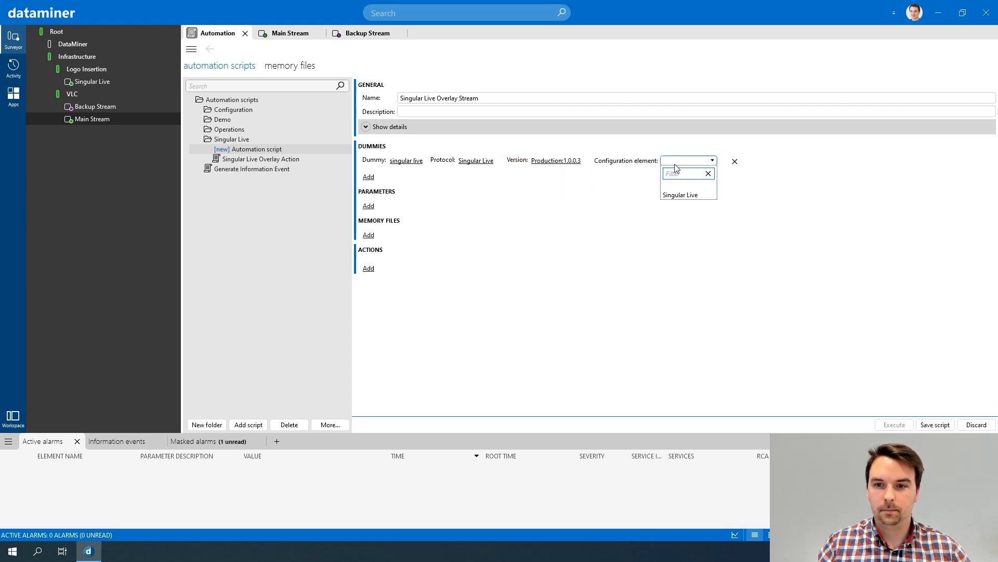
click(676, 195)
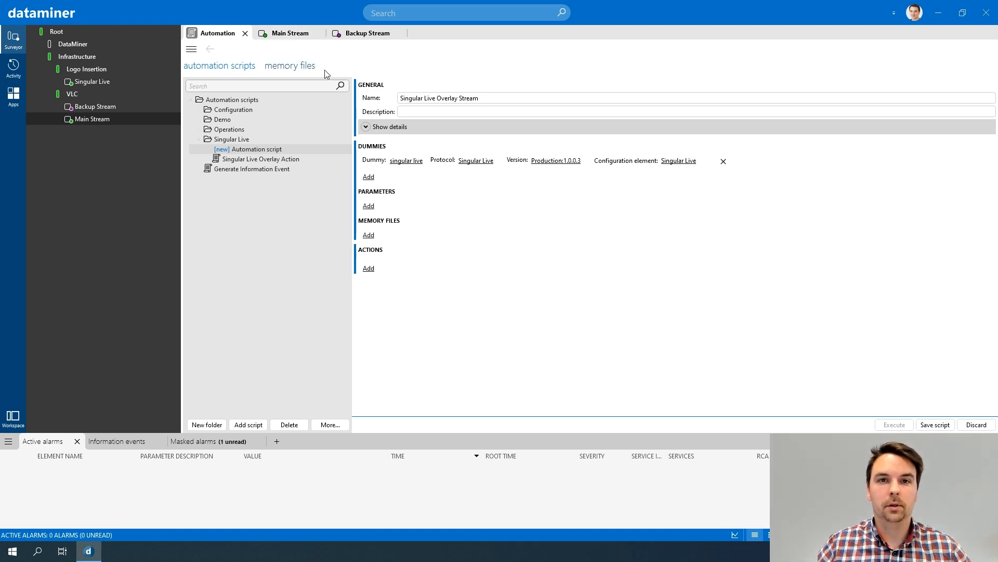
Step: Add a second dummy named stream with protocol VLC RTMP, version Production:1.0.0.1 and configuration element Main Stream
click(370, 178)
text(strea)
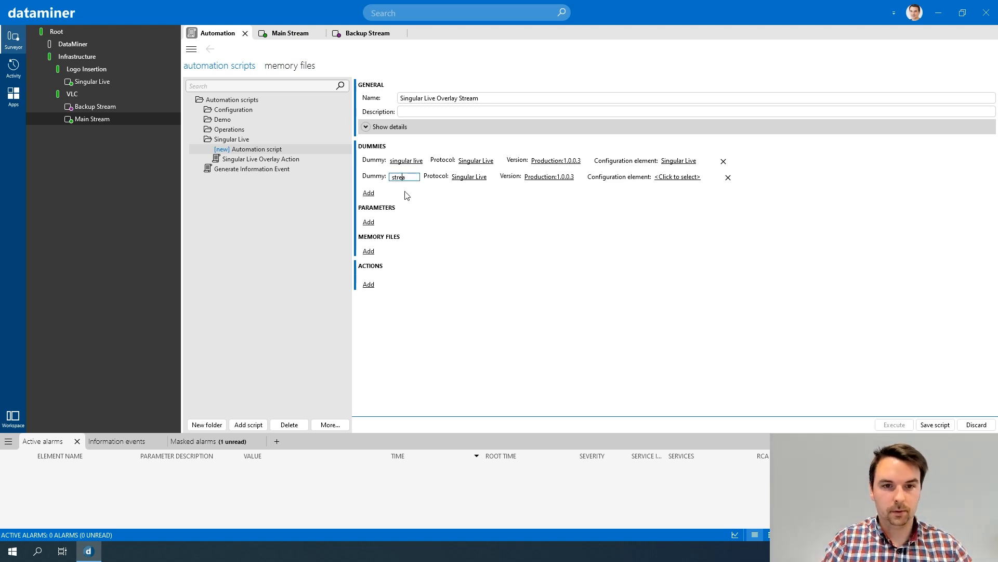
key(Return)
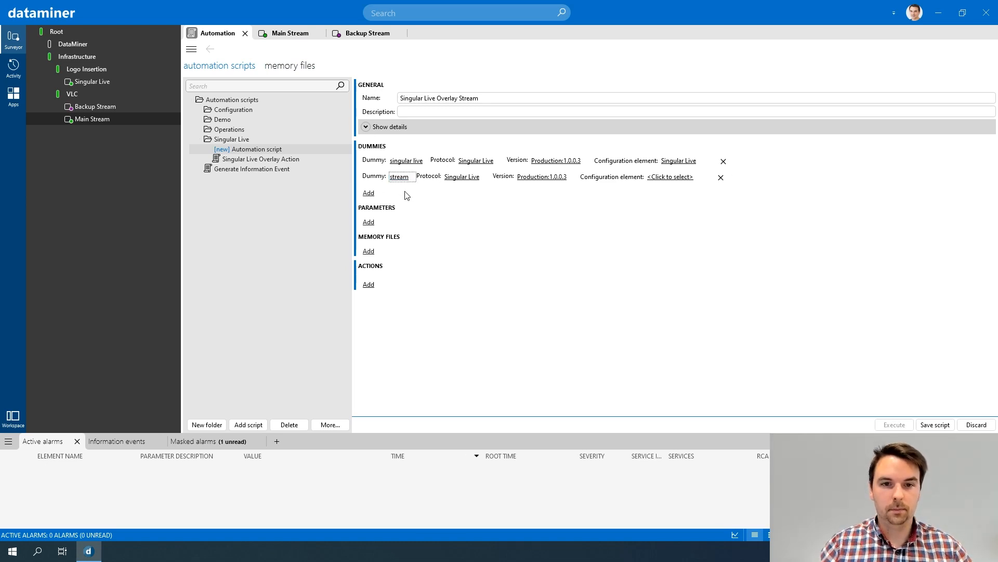
click(464, 179)
click(462, 220)
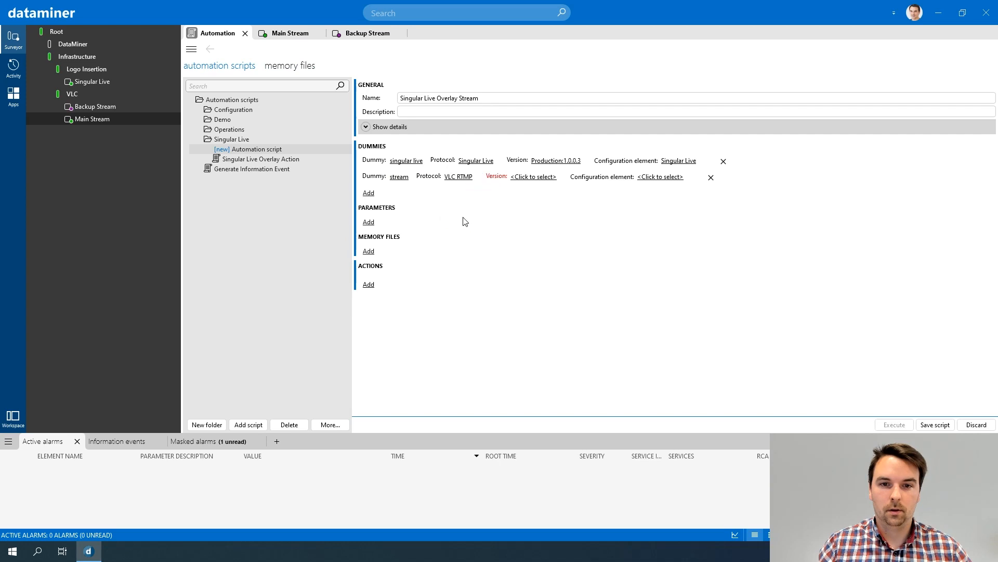
click(534, 179)
click(535, 202)
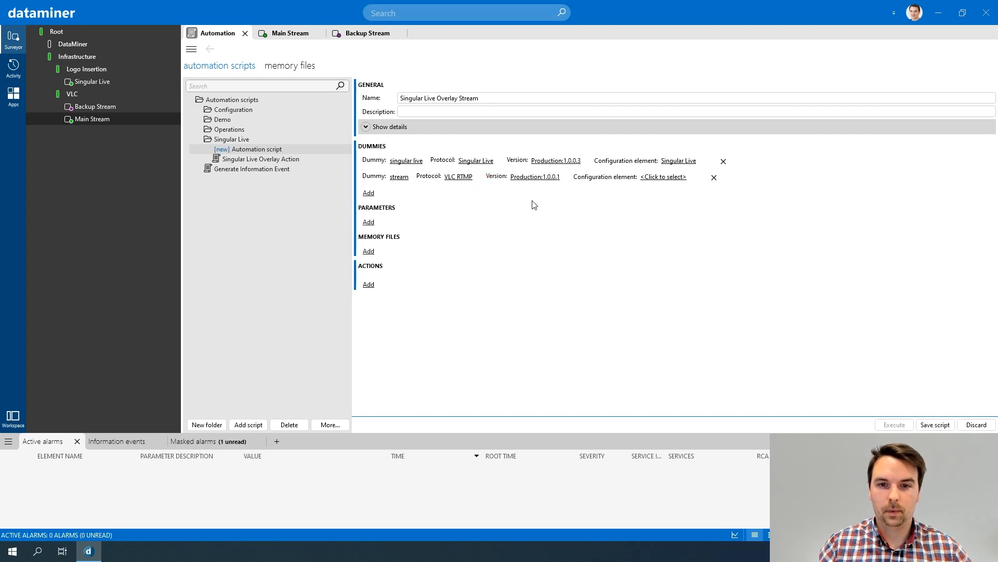
click(648, 178)
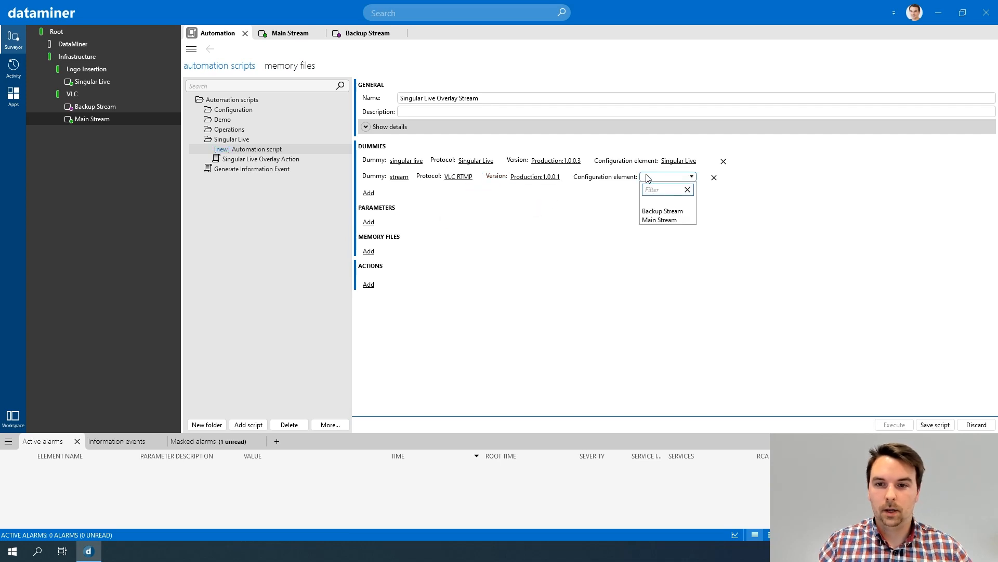
click(669, 220)
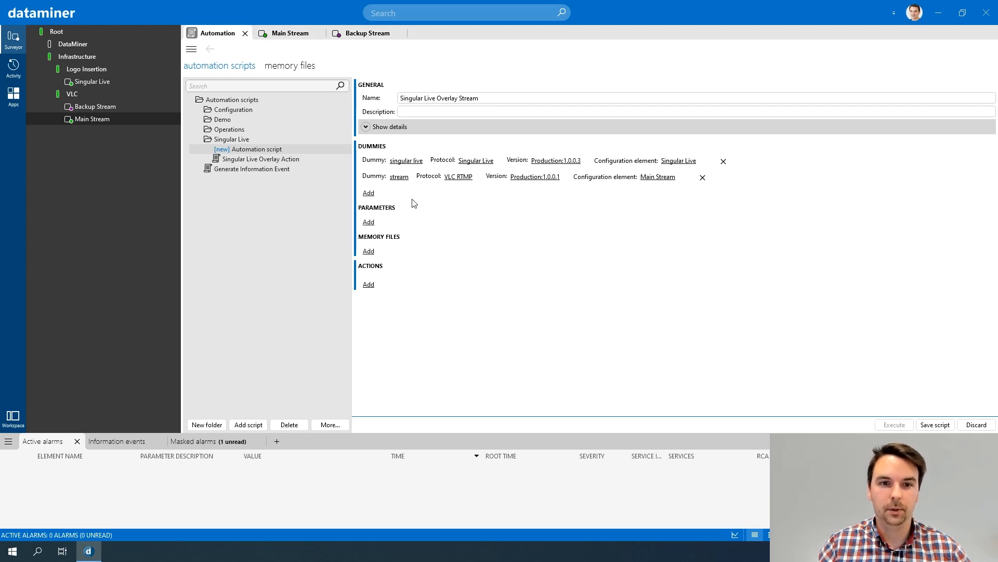
Step: Add a script parameter named action with the values file Singular Live Overlay Actions, and save the script
click(368, 224)
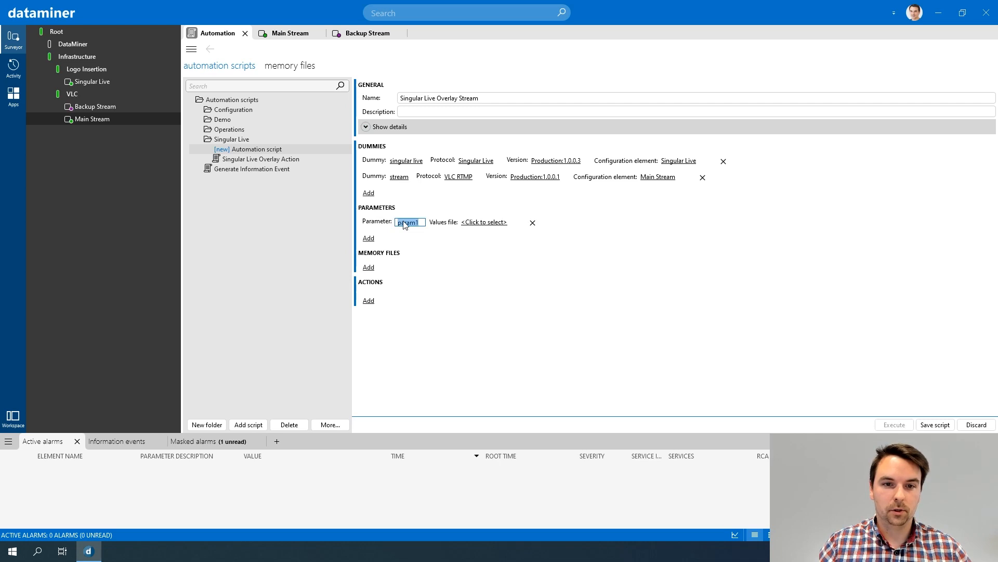
text(ac)
key(Return)
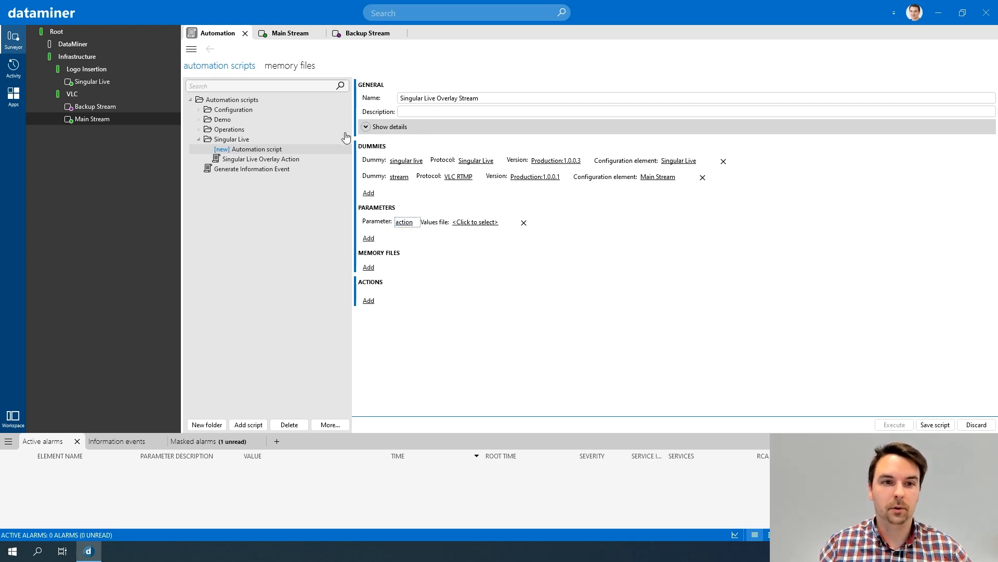
click(488, 223)
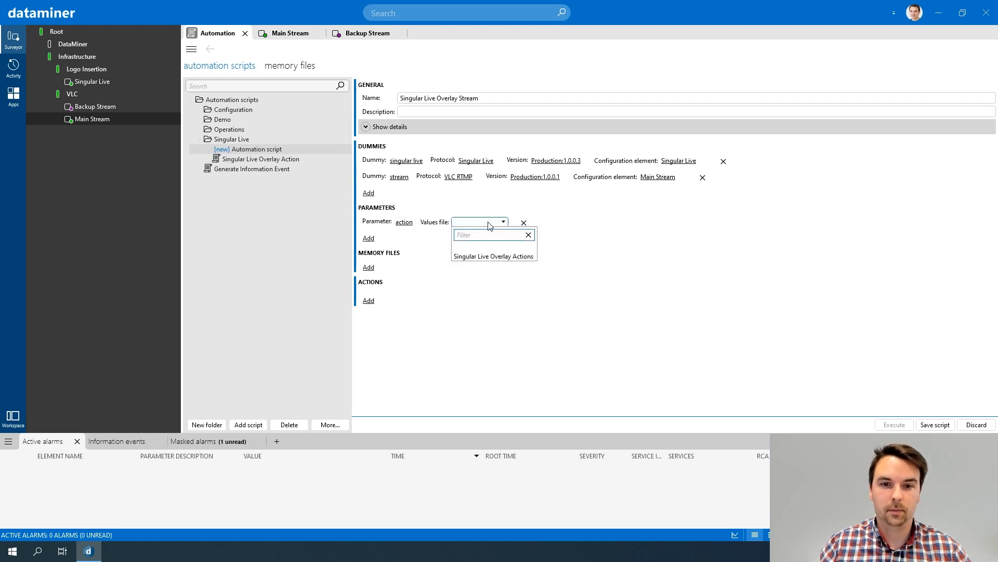
click(489, 256)
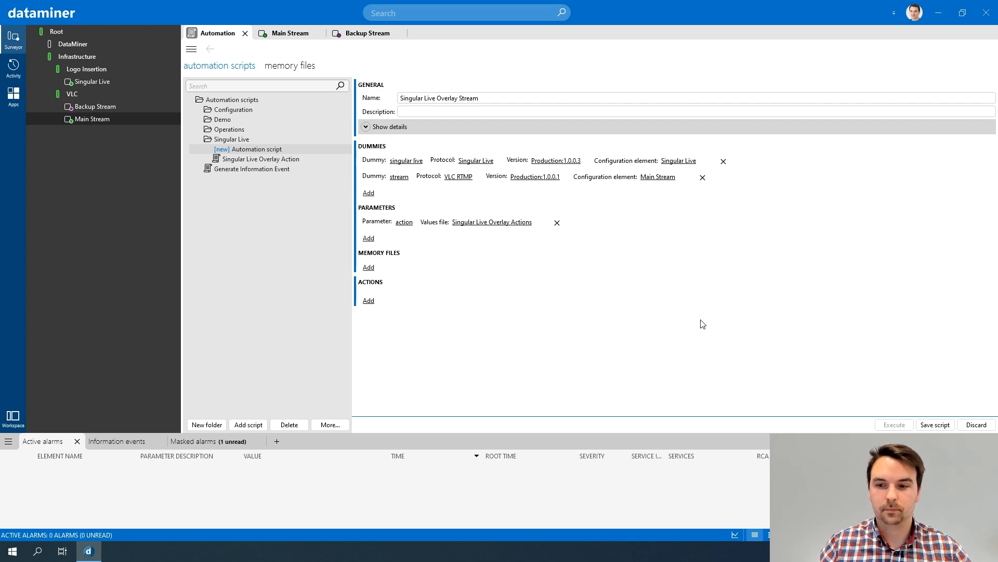
click(934, 425)
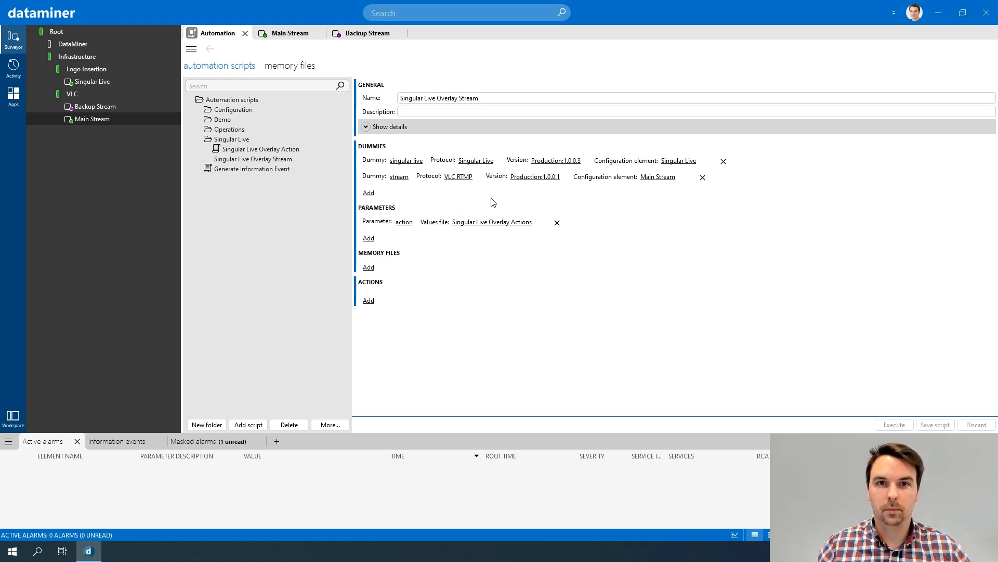
Step: Add an If action to the script and give it a condition of type Parameter
click(369, 301)
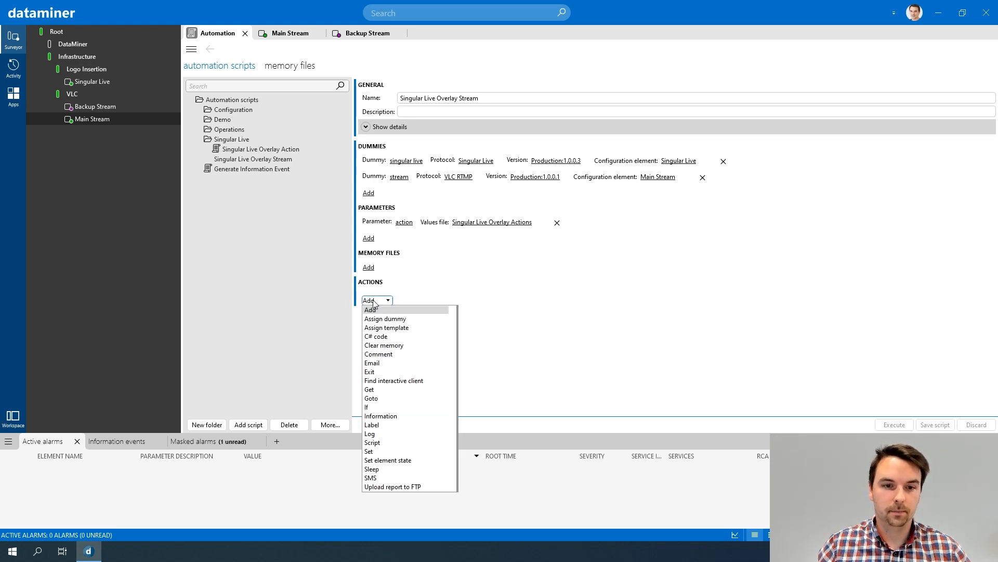
click(375, 409)
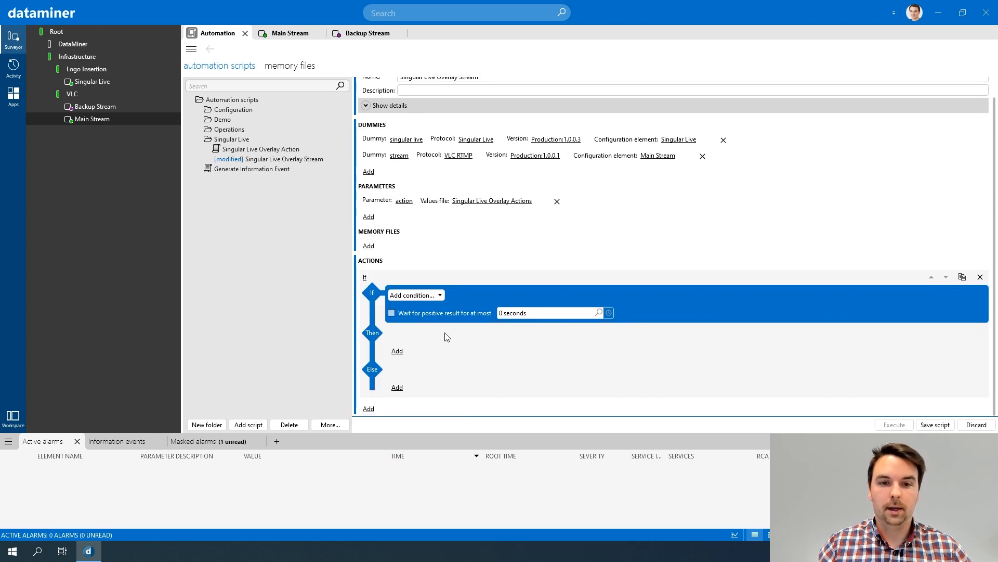
click(441, 300)
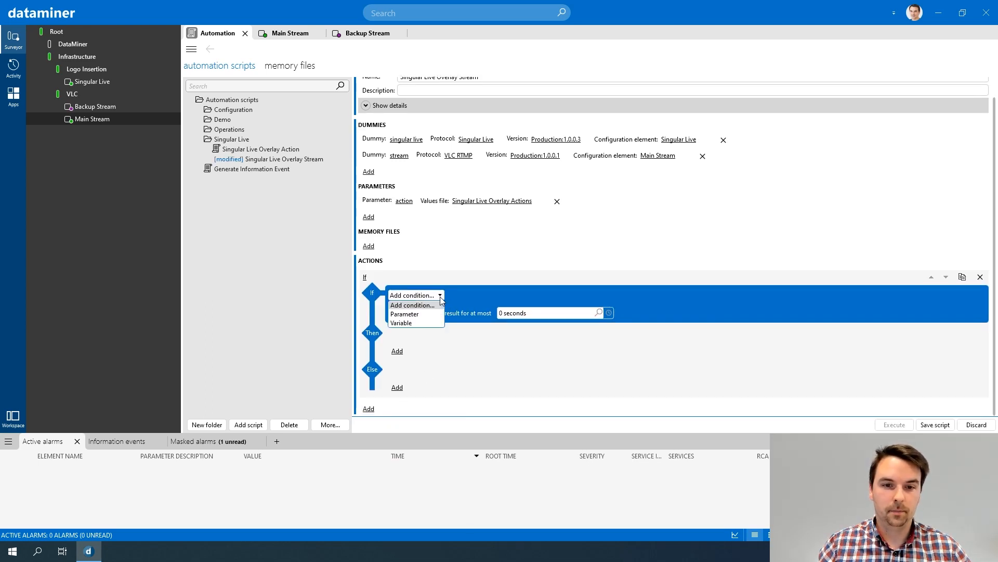
click(421, 315)
Step: Point the If condition at the stream dummy's VLC Instances: State parameter for the Stream row
click(456, 298)
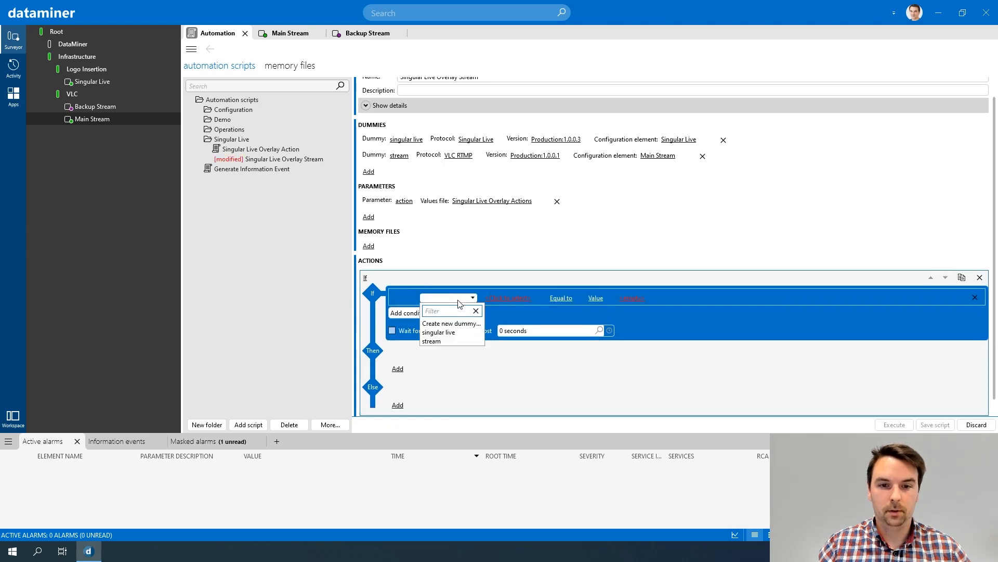
click(441, 341)
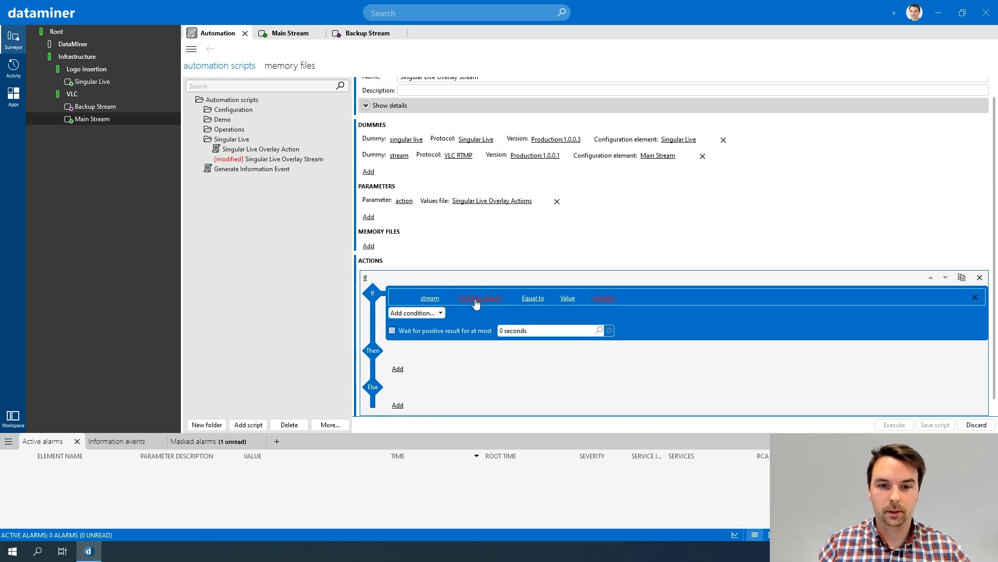
click(476, 299)
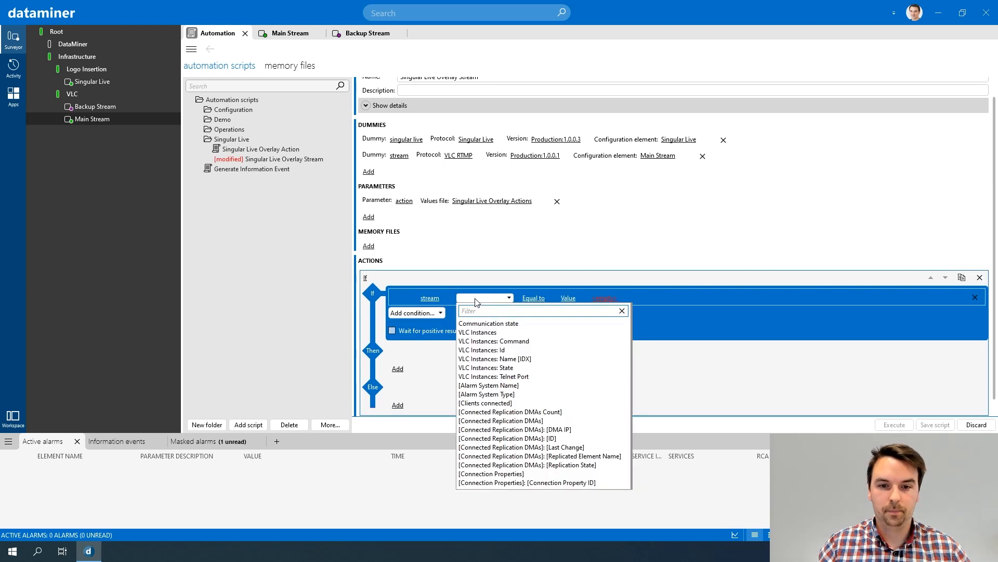
click(487, 368)
click(540, 297)
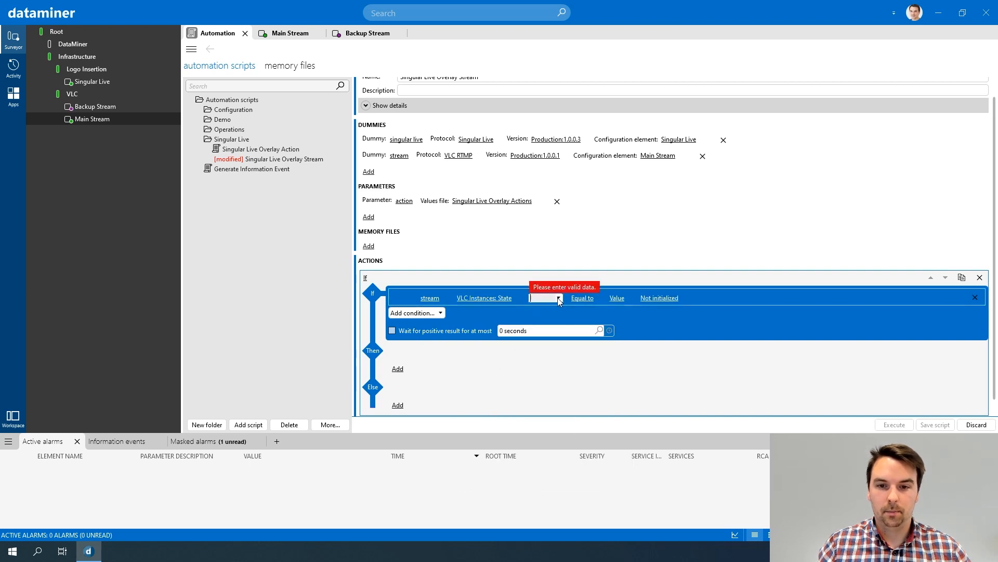
click(559, 298)
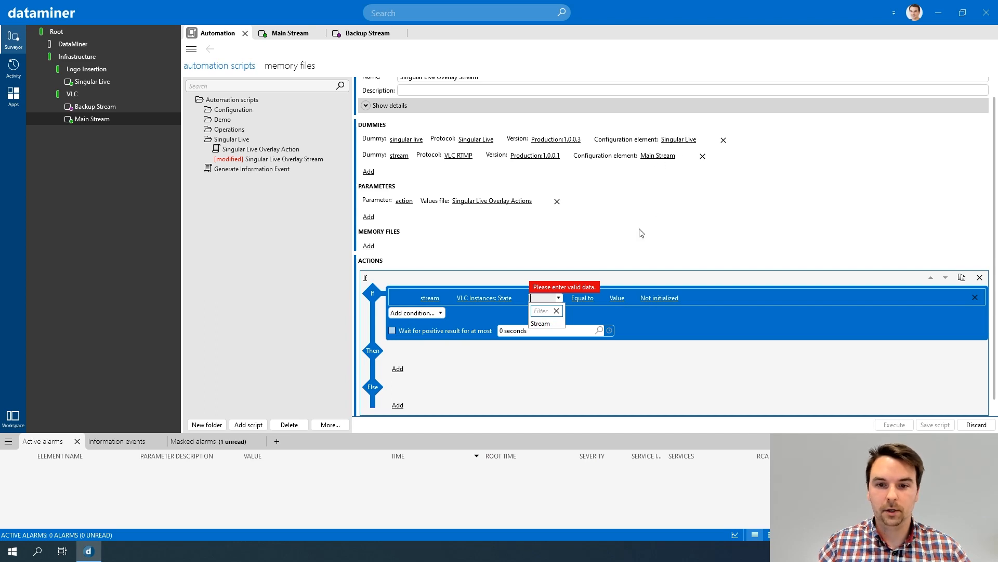
click(540, 323)
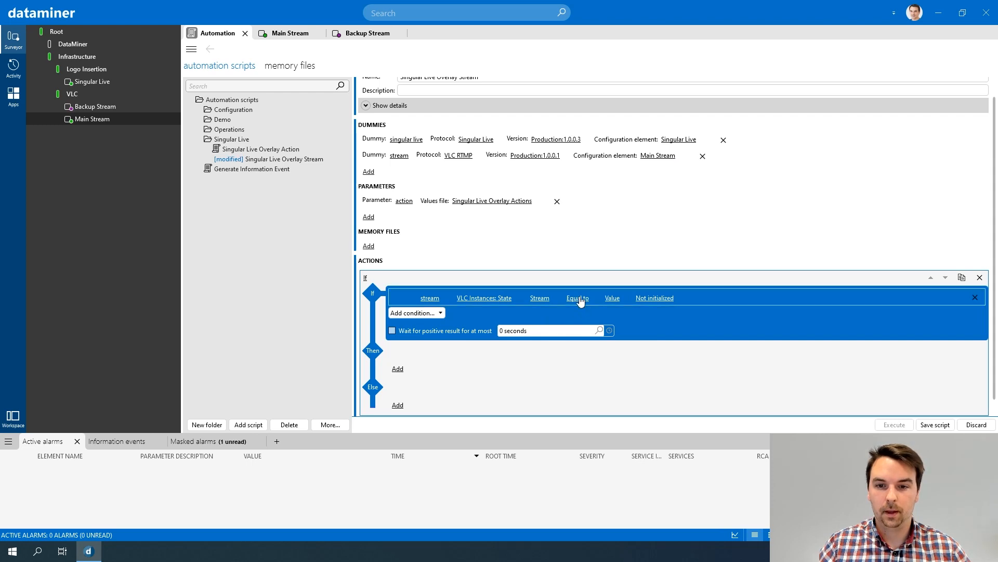
Step: Make the If condition compare the stream state as Equal to the value Running
click(580, 299)
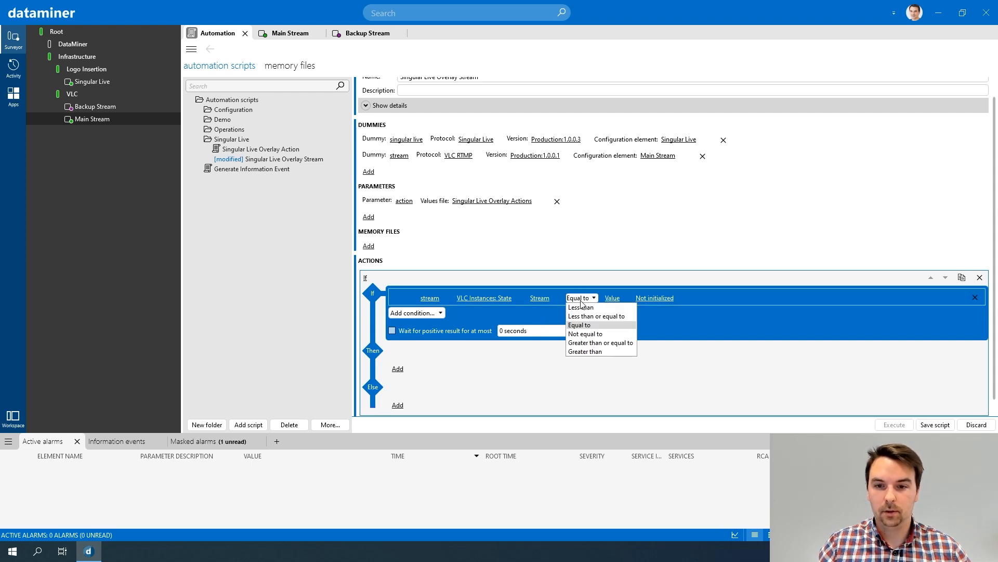
click(650, 298)
click(598, 309)
click(535, 323)
click(586, 328)
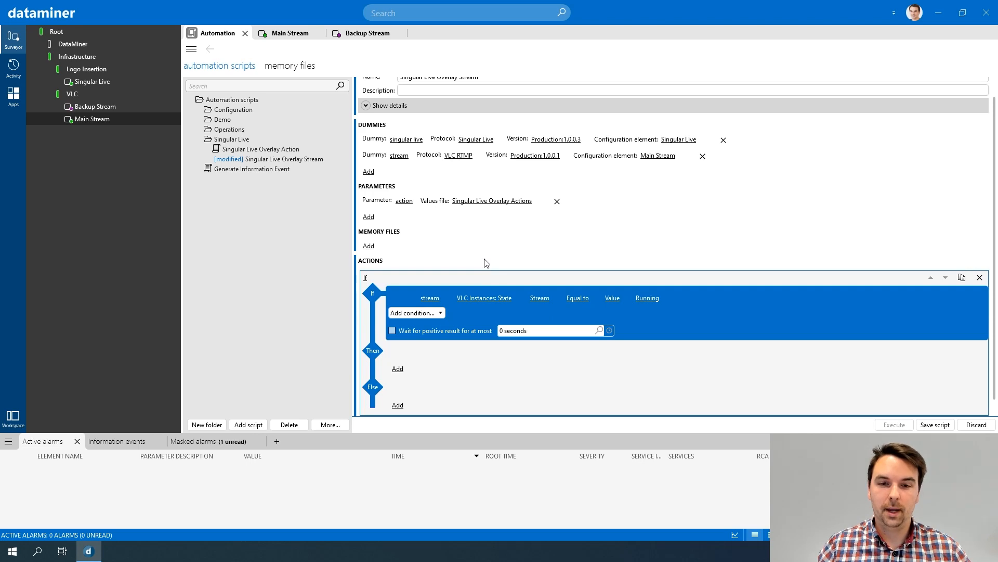
scroll(486, 263, down, 1)
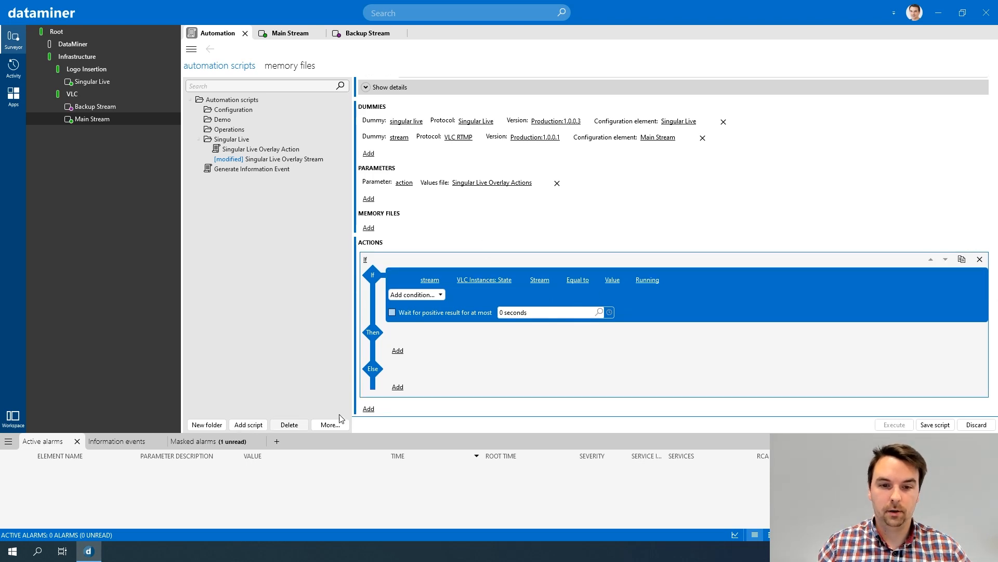
Step: Add an Exit action with Failure to the If block's Else branch, giving it the message "Stream is not active!"
click(398, 387)
click(403, 387)
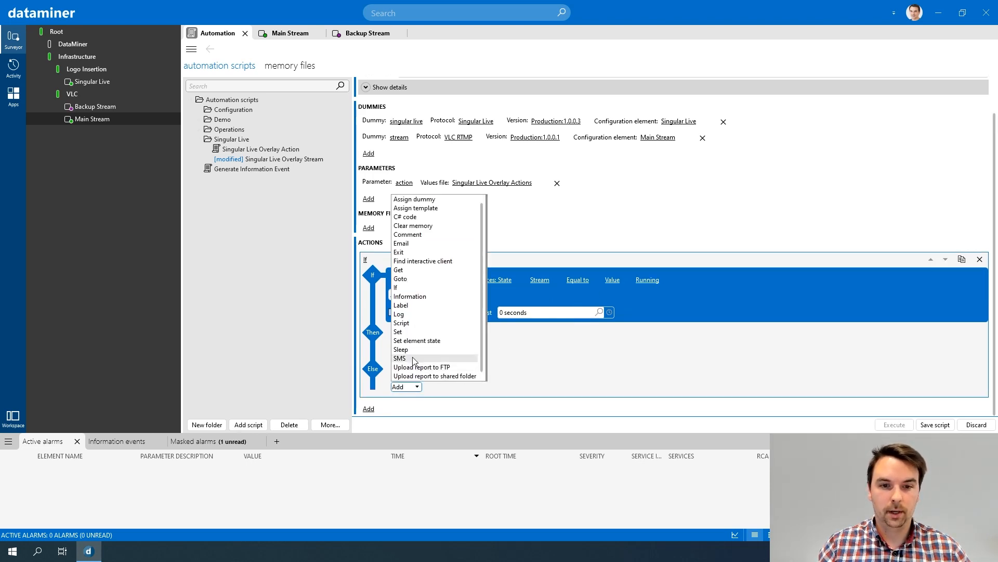
click(408, 252)
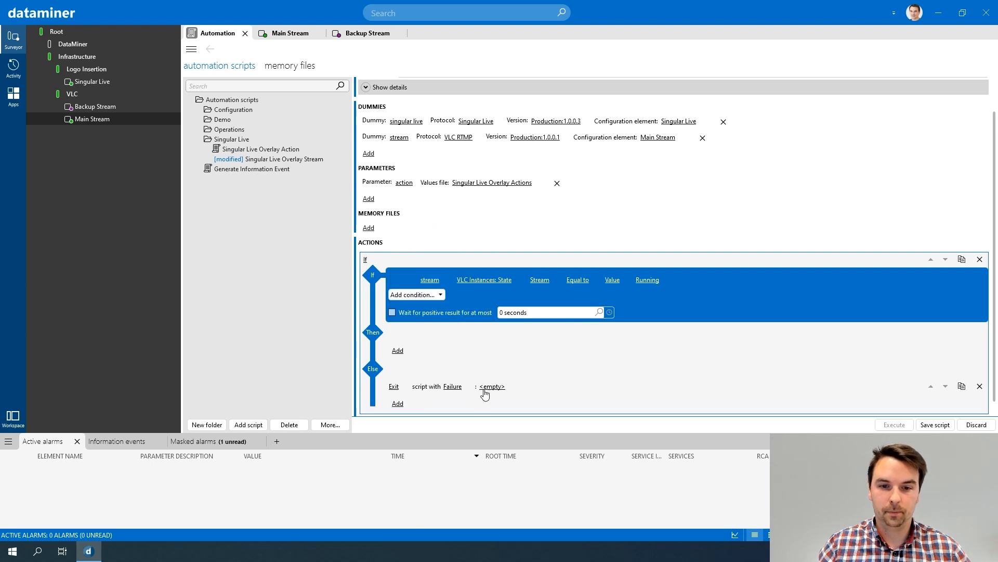
click(494, 387)
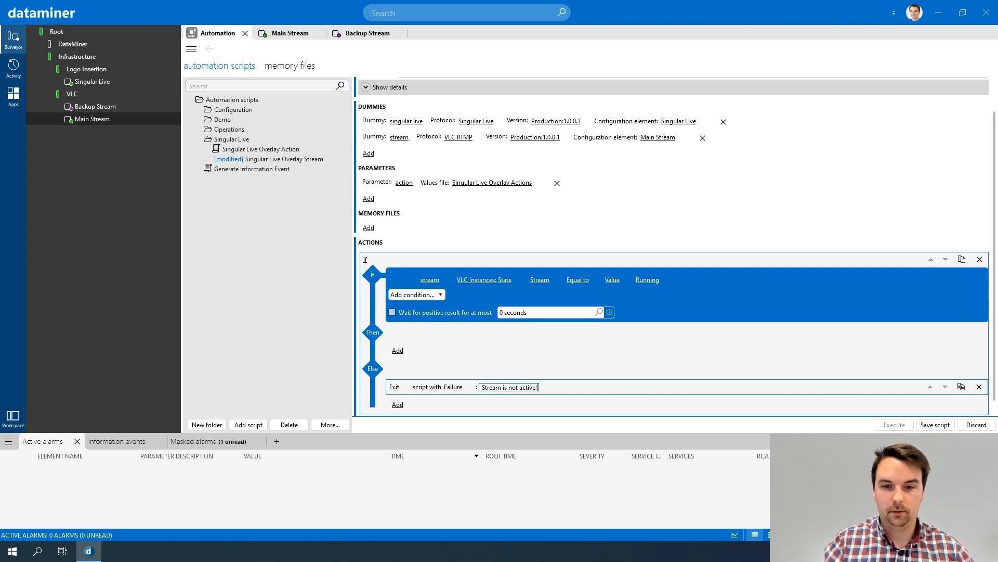
text(Stream is not active!)
click(677, 364)
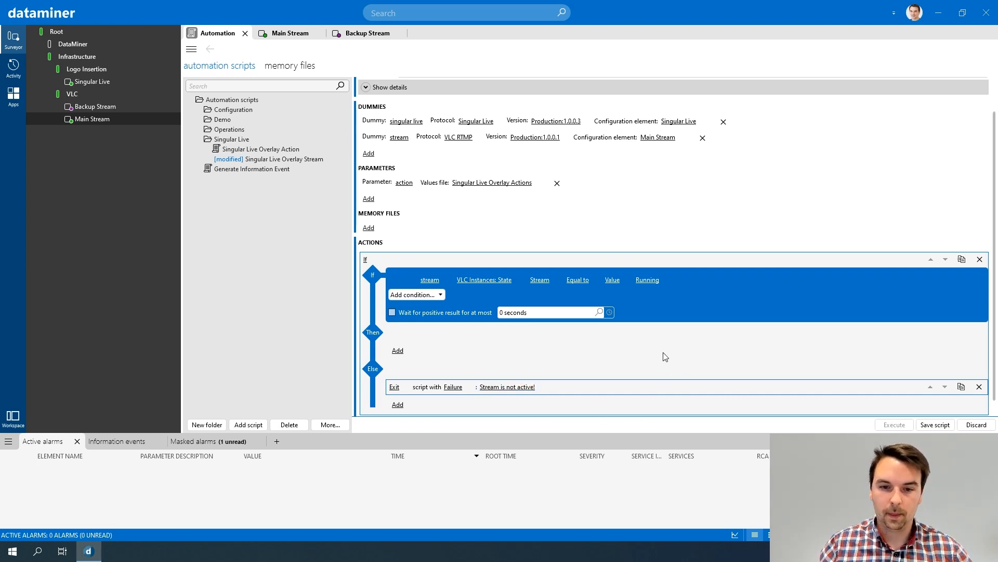
Step: Review the dummies, parameters and actions of the Singular Live Overlay Action script
scroll(495, 344, down, 1)
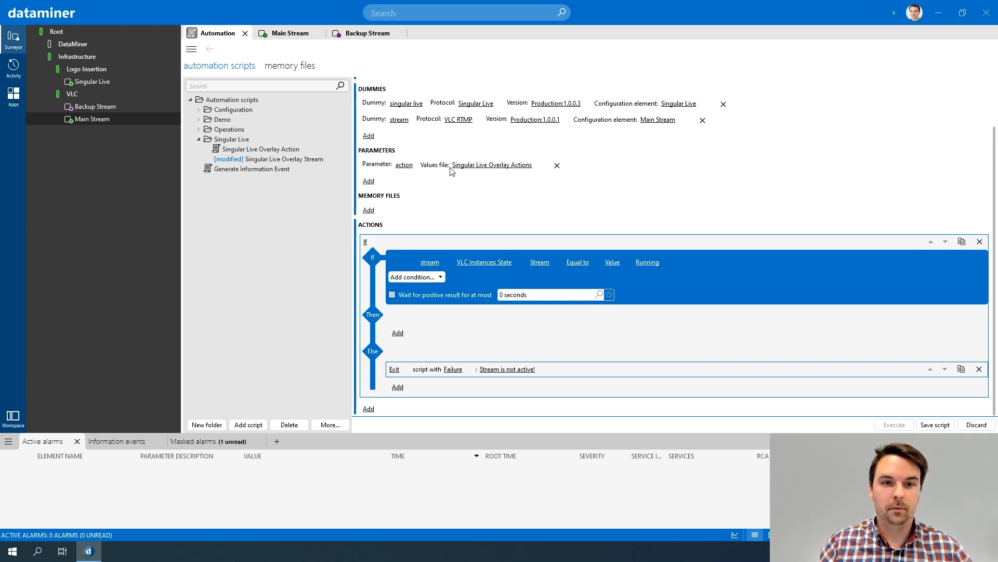
click(290, 152)
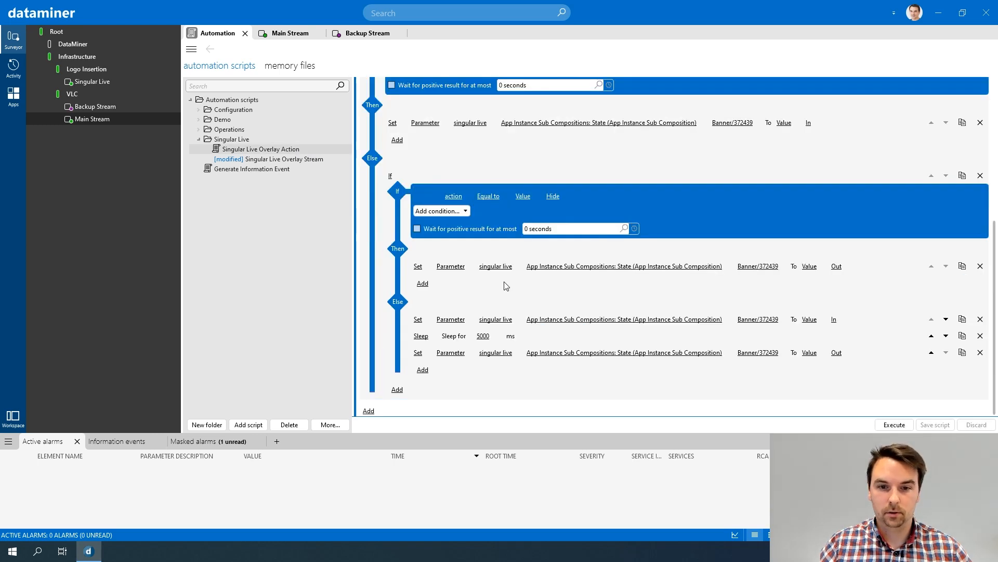
scroll(507, 281, up, 4)
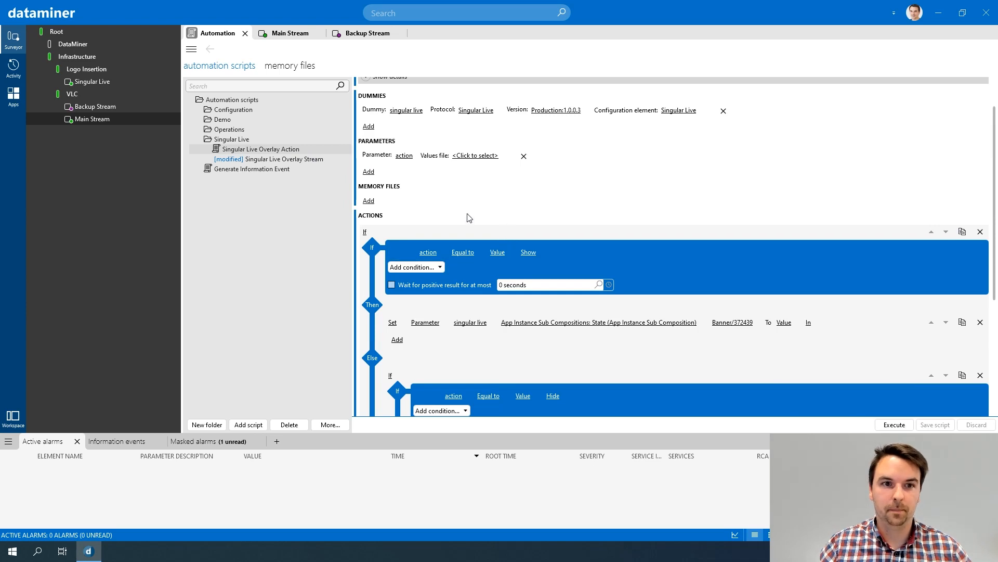
Step: In the Singular Live Overlay Stream script, add a Label action after the If block named "execute singular live overlay action"
click(266, 161)
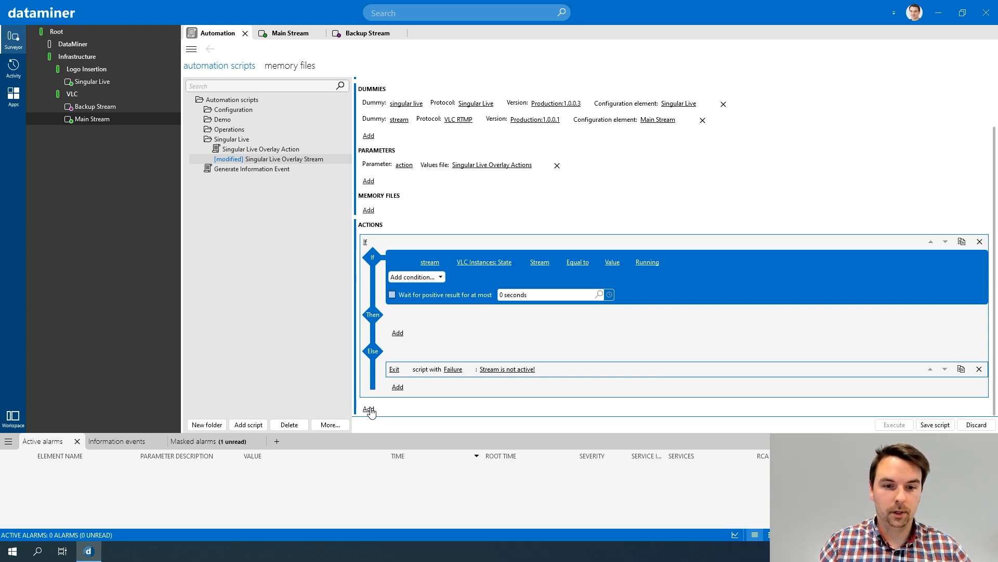
click(369, 409)
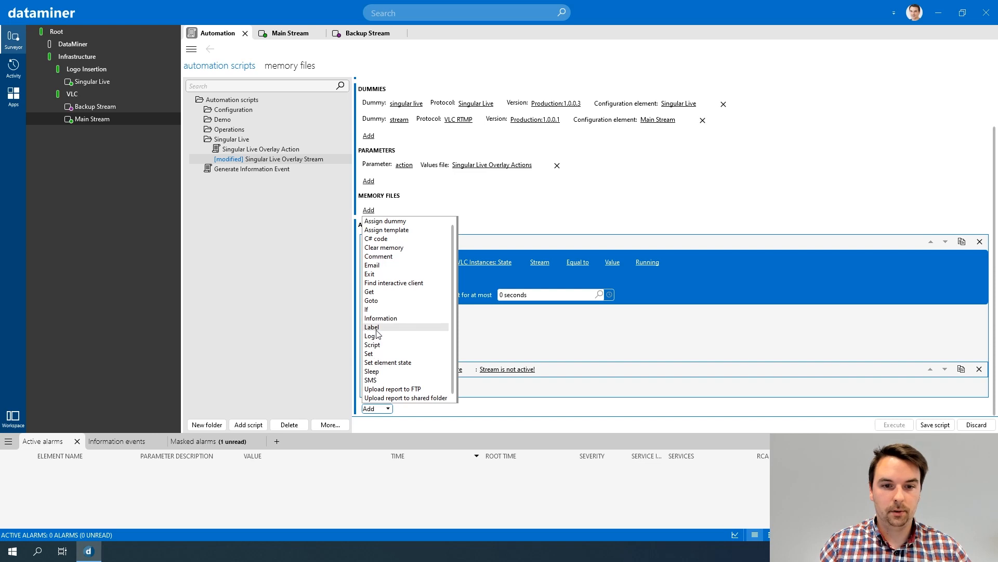
click(377, 327)
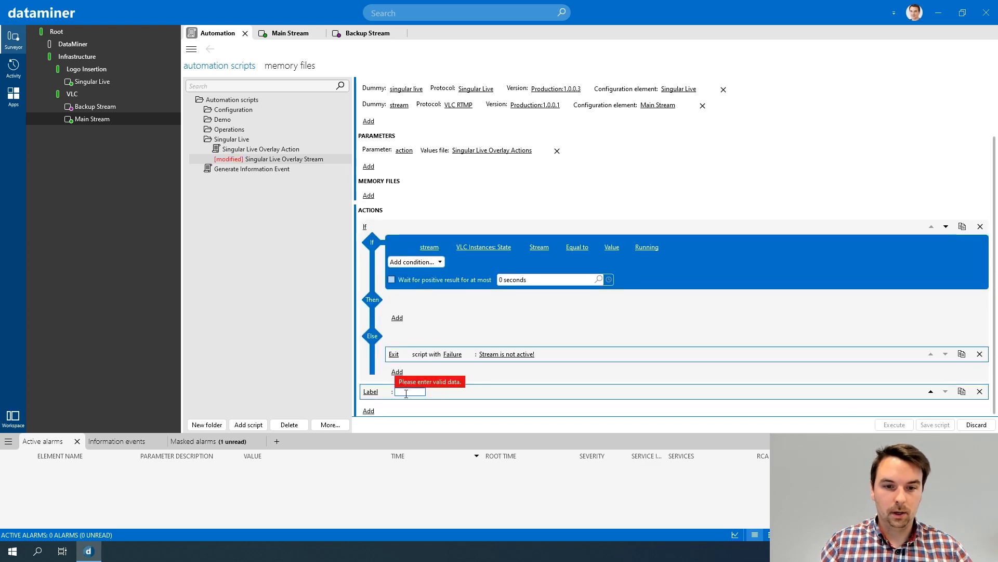
text(execute singular live)
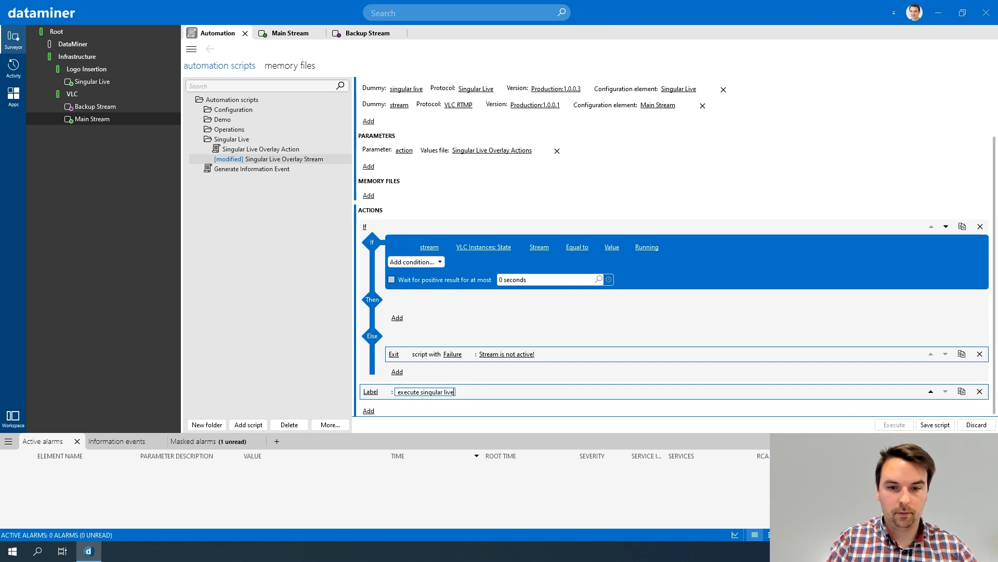
text( overlay action)
key(Return)
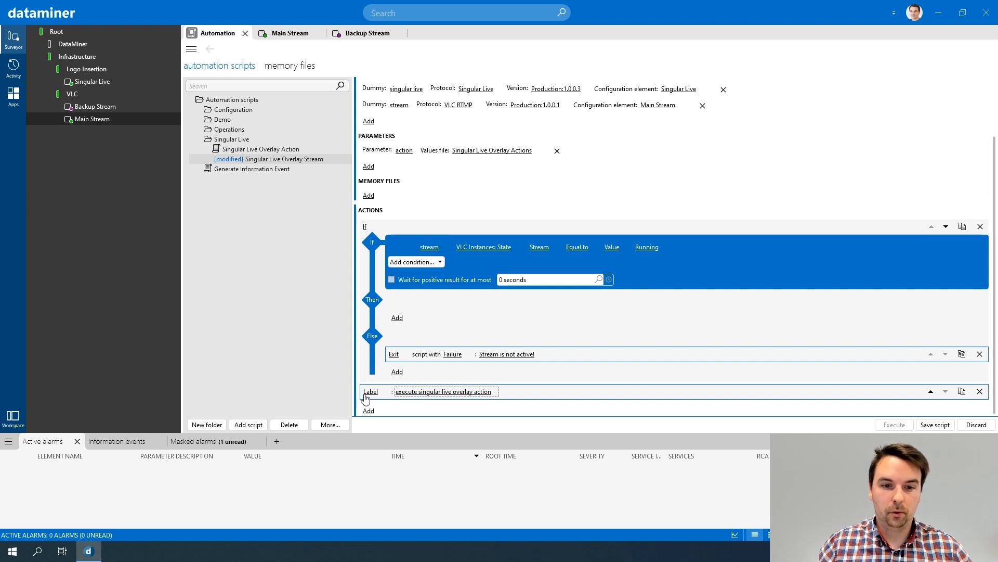
Step: Add a Goto action to the Then branch that points to the label "execute singular live overlay action"
click(396, 318)
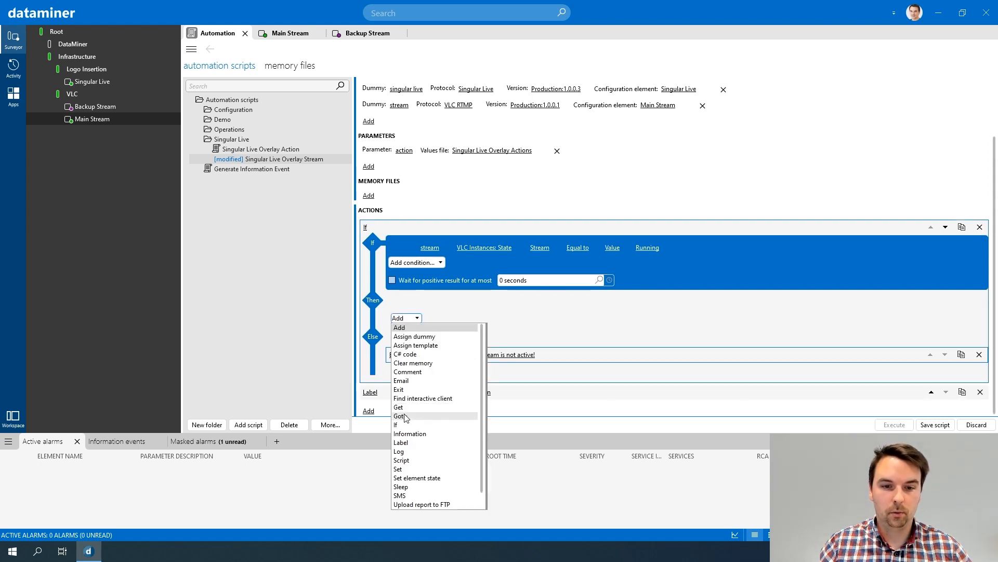
click(399, 416)
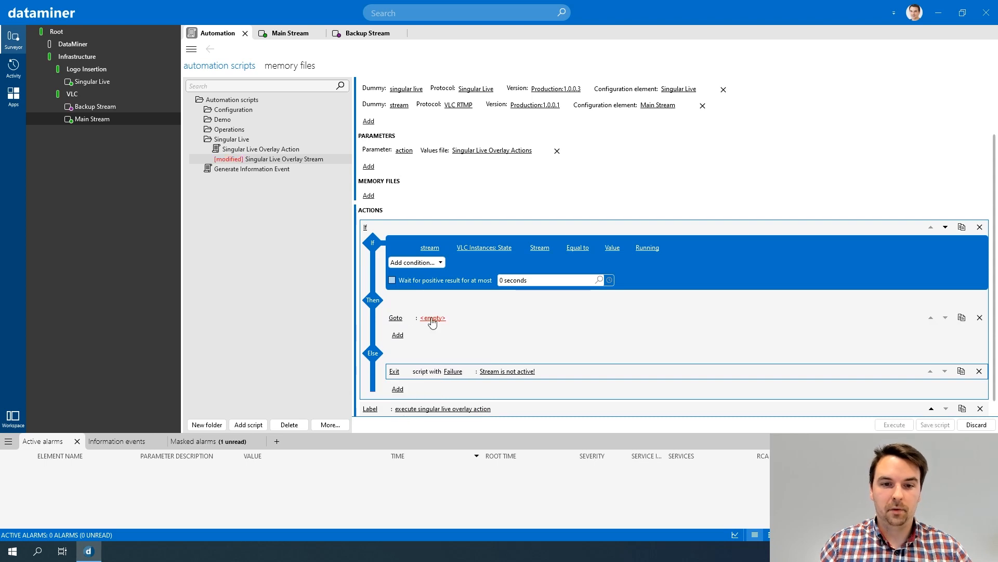
click(432, 318)
text(execute singular liv)
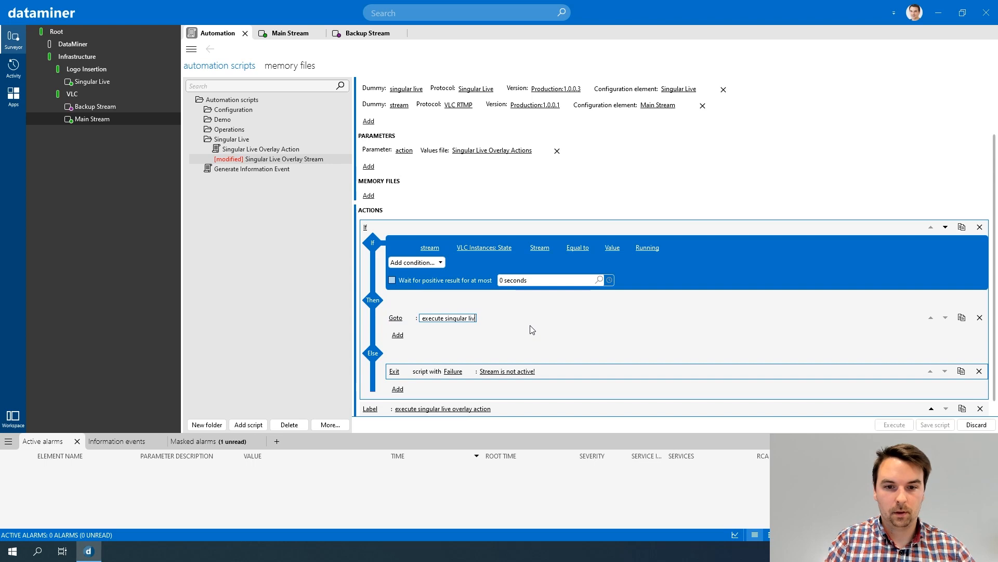
text(e overlay action)
key(Return)
Step: Add a Script action after the label and have it run the Singular Live Overlay Action script
scroll(531, 329, down, 1)
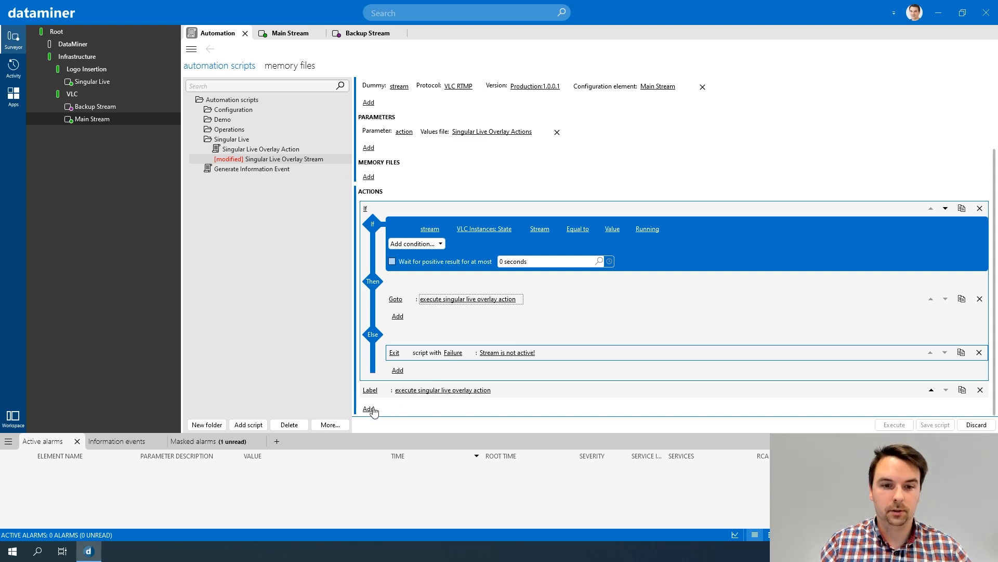
click(369, 410)
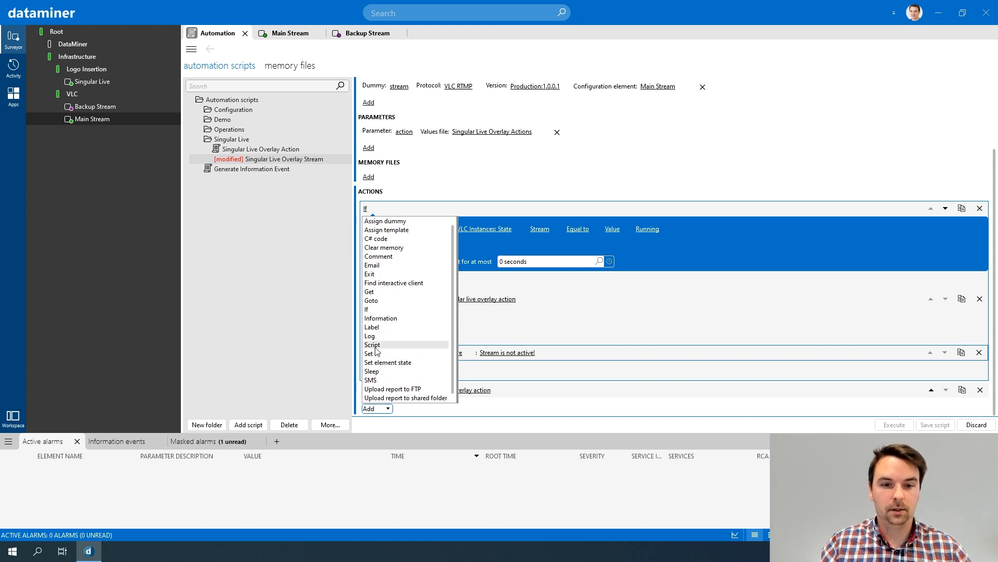
click(372, 345)
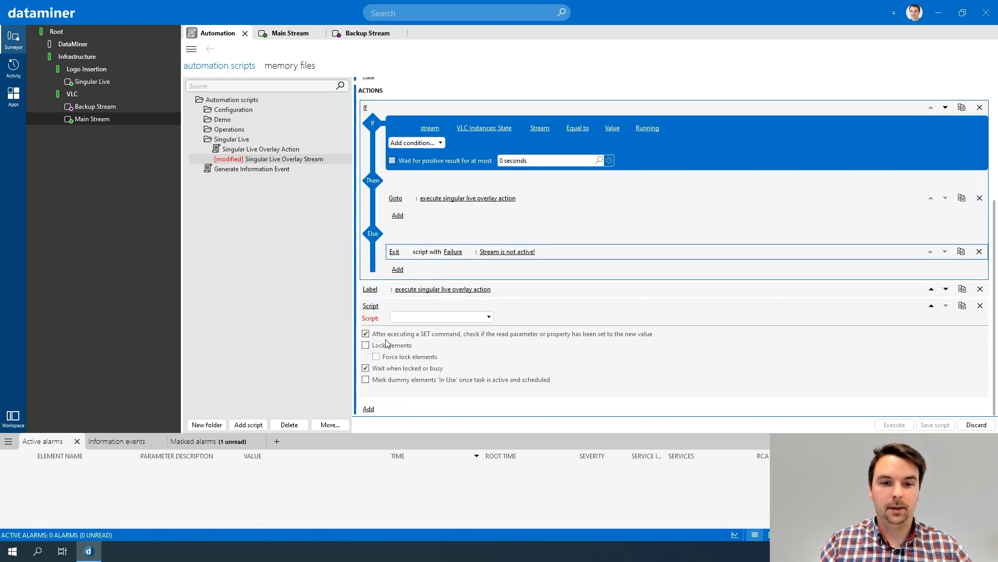
click(461, 319)
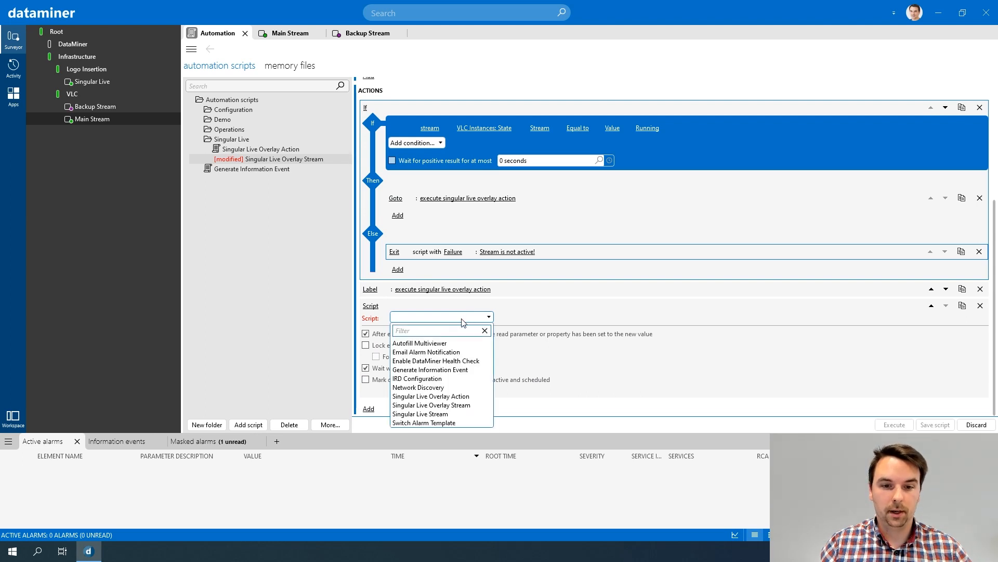
click(455, 397)
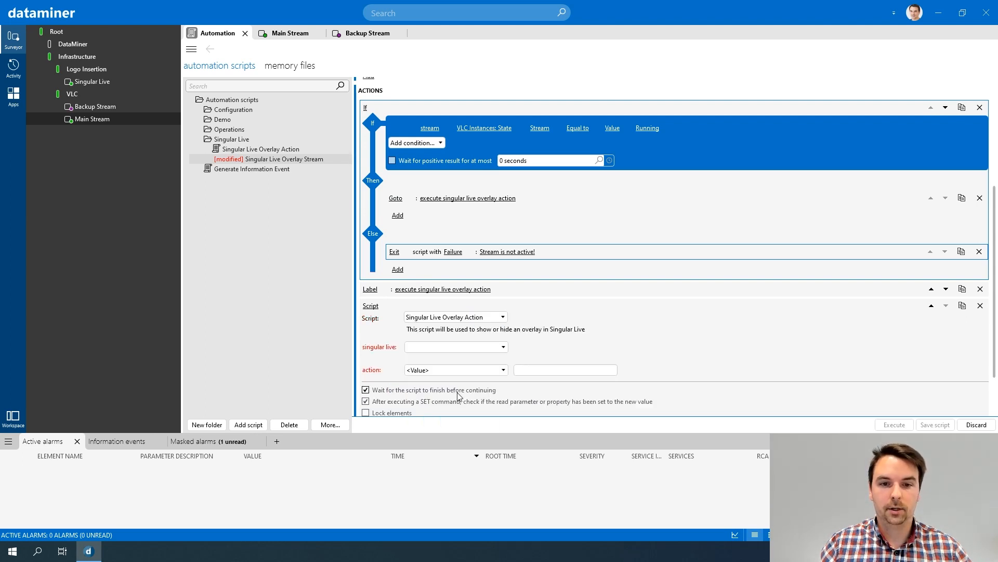
scroll(541, 324, down, 2)
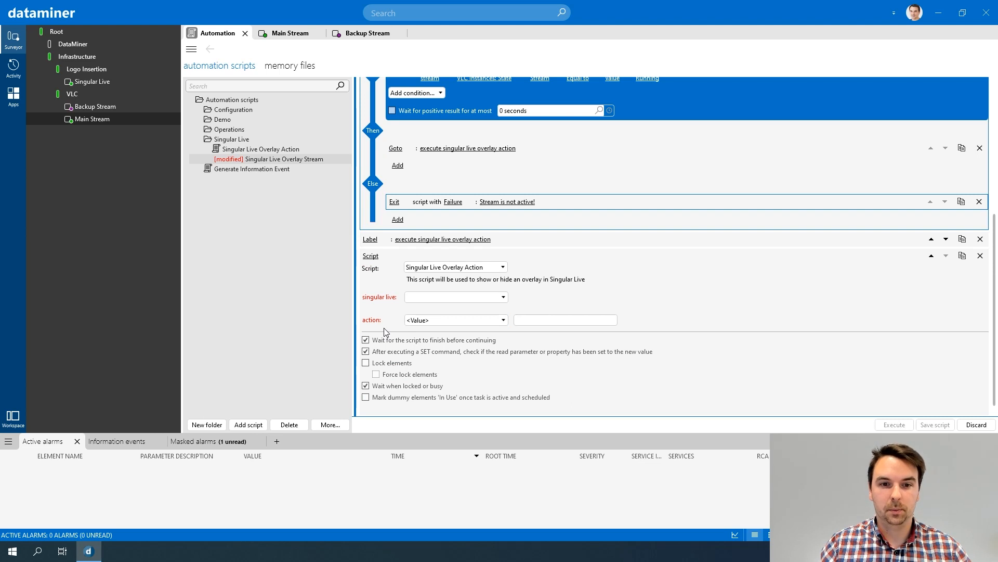
Step: Link the subscript's singular live dummy to singular live and its action to the script parameter action, and save the script
click(435, 302)
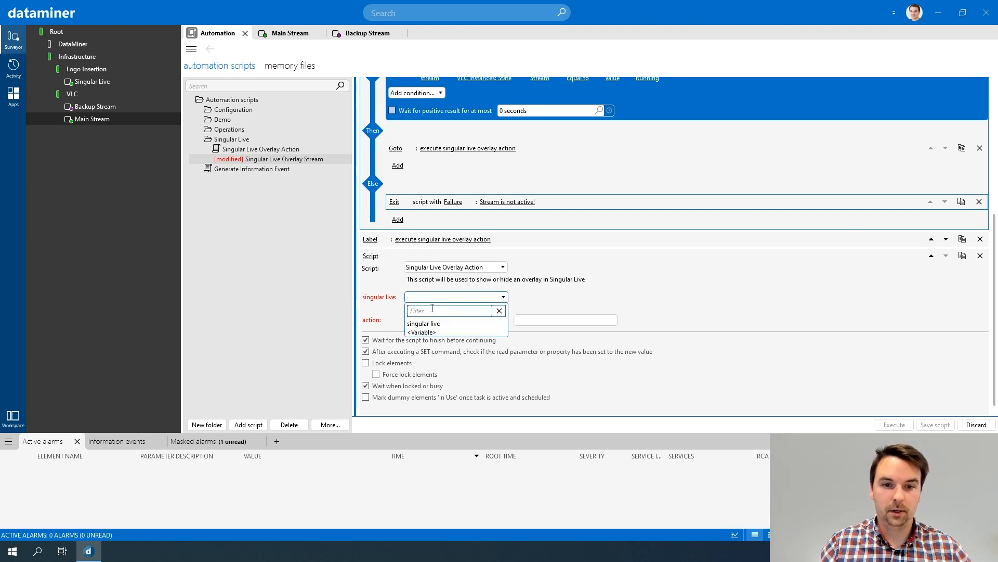
click(430, 323)
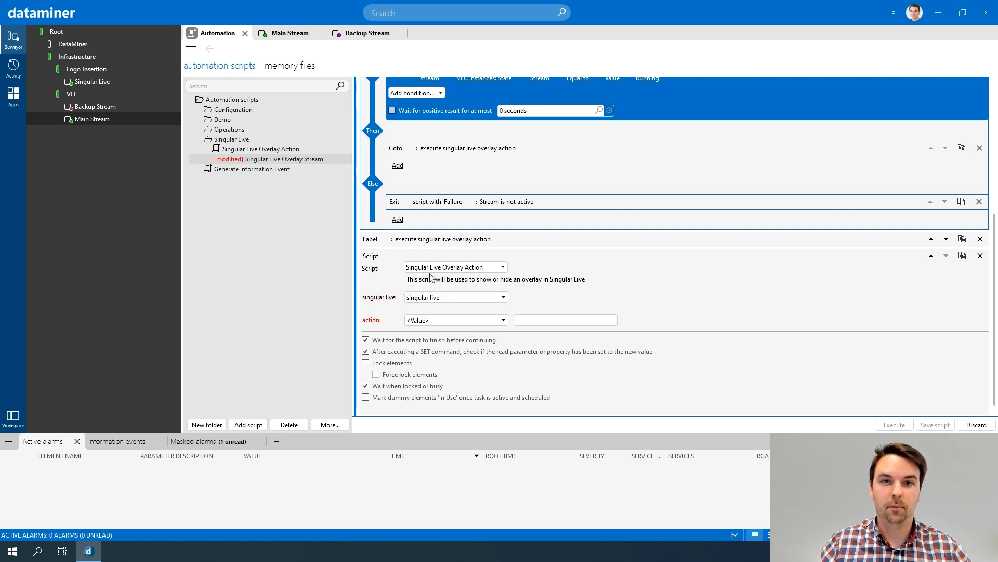
click(499, 319)
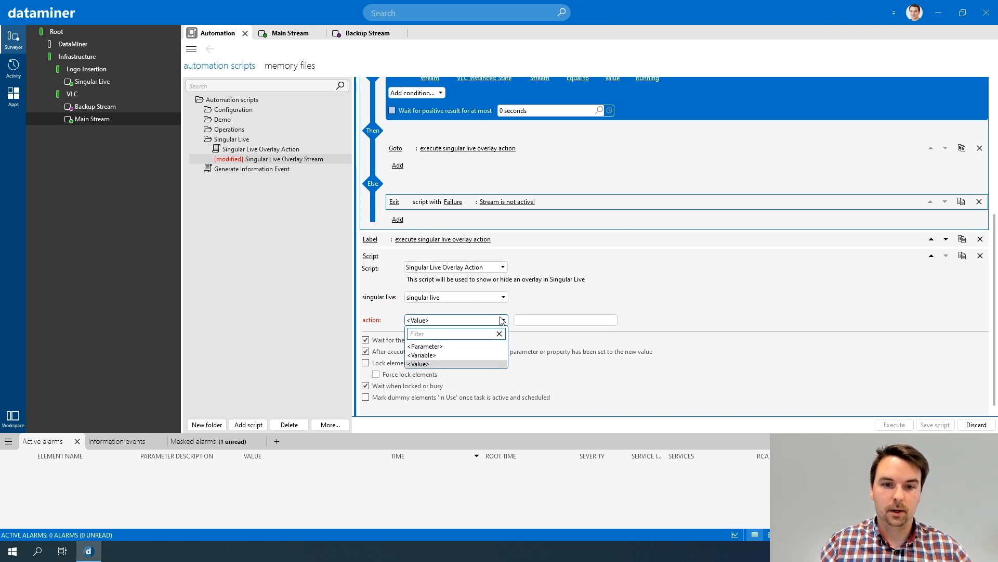
click(439, 347)
click(554, 322)
click(533, 347)
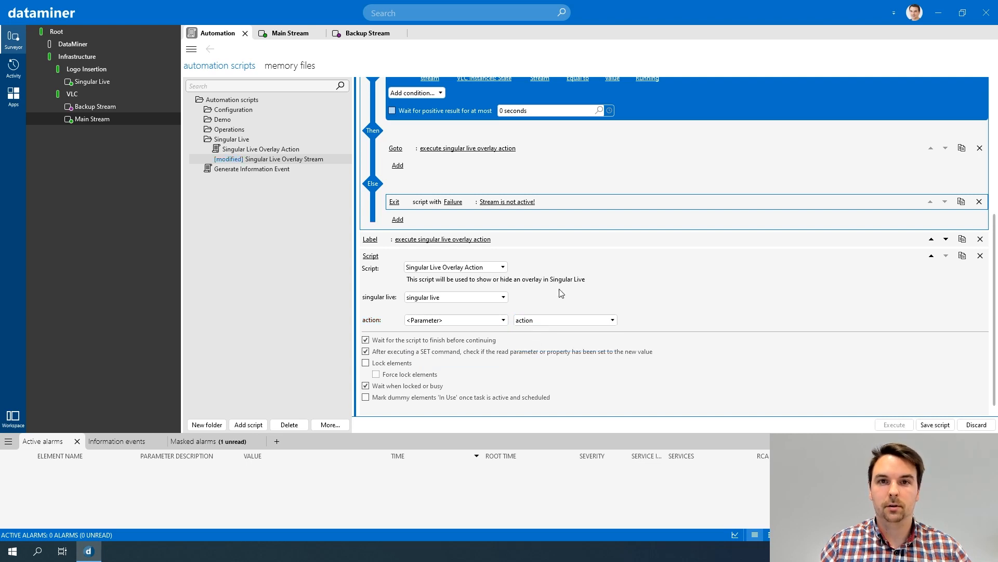
scroll(561, 293, down, 1)
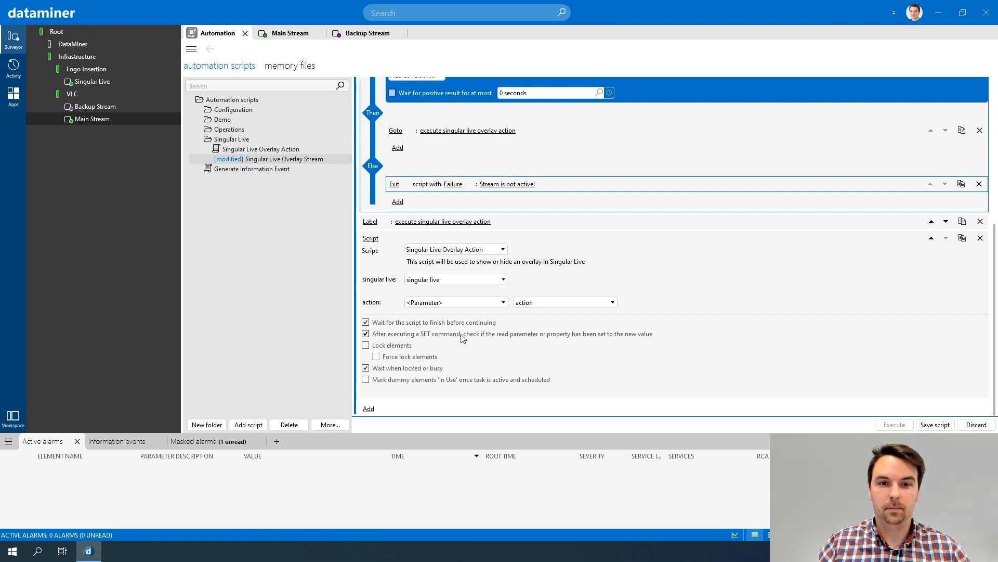
click(937, 425)
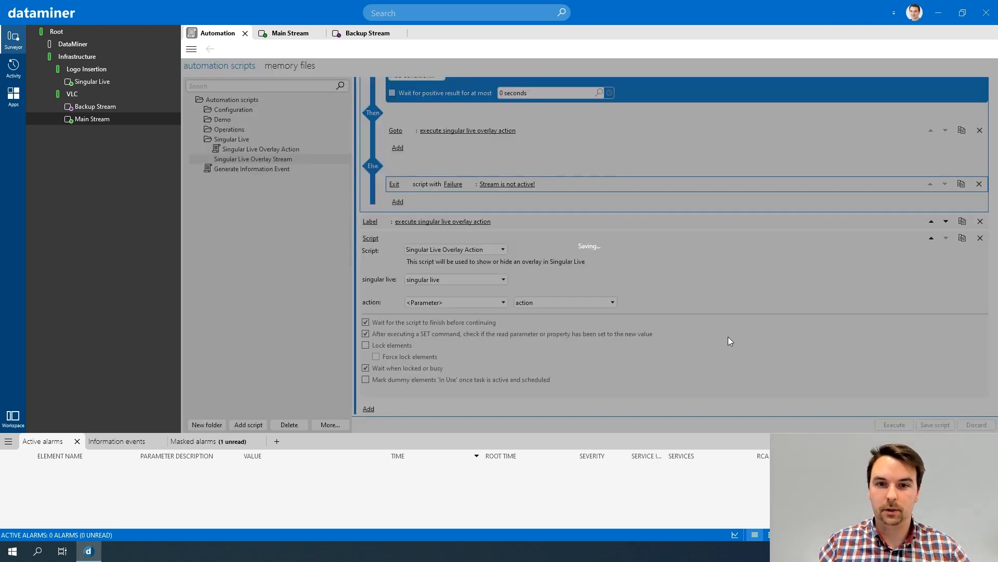
Step: Execute the Singular Live Overlay Stream script on Main Stream with the action Hide the overlay (1: Hide)
click(291, 33)
click(214, 35)
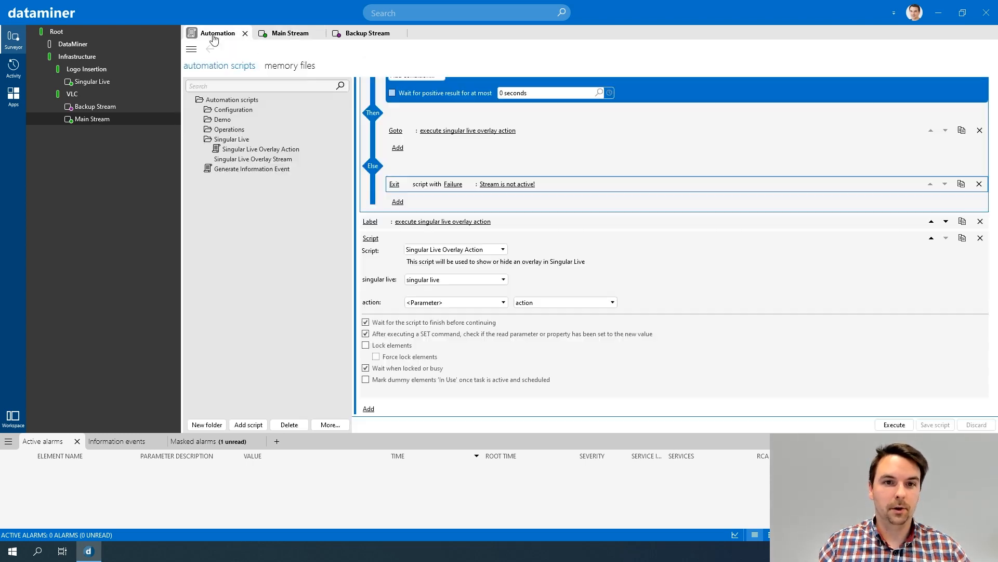
click(895, 425)
click(435, 227)
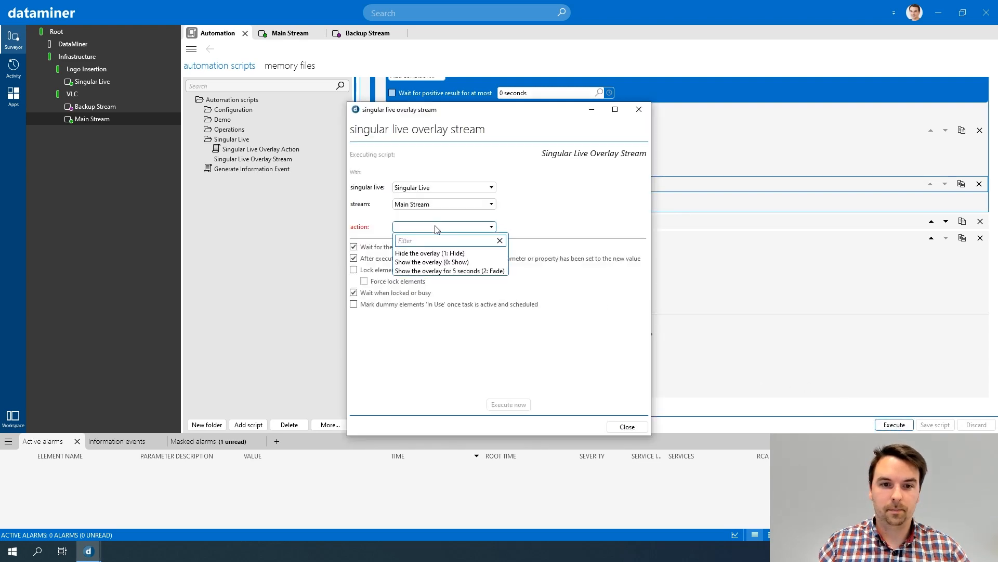
click(430, 254)
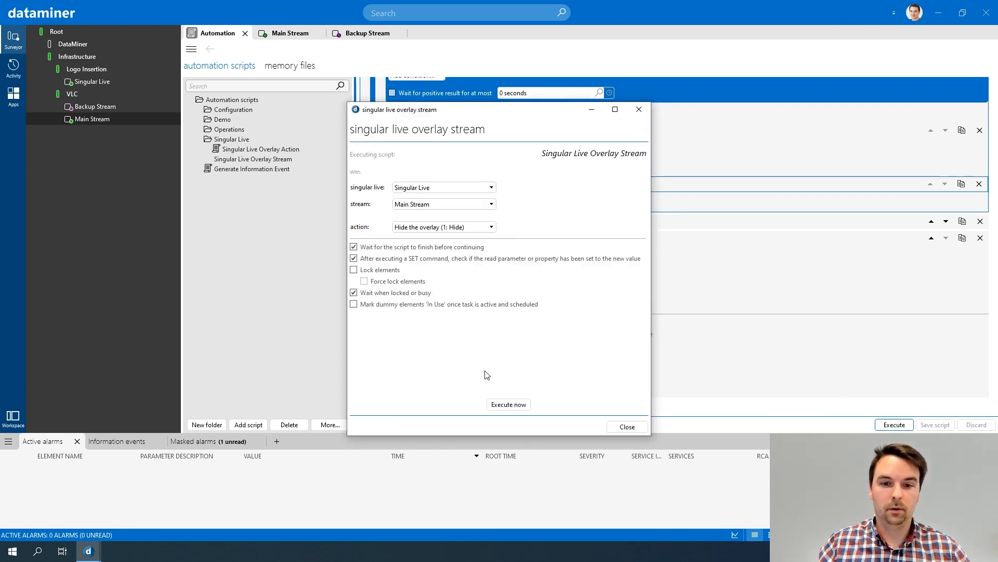
click(509, 406)
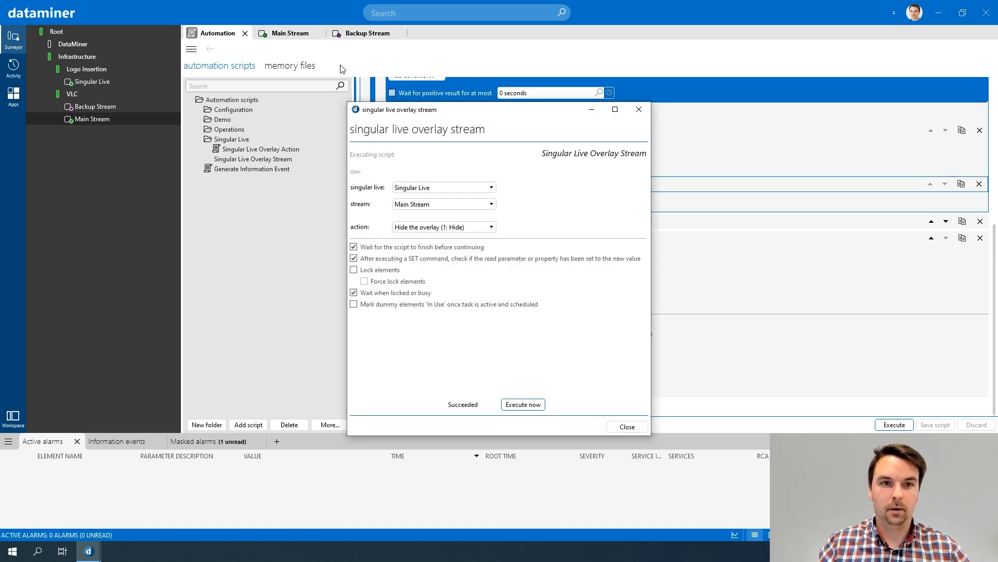
Step: Pause the Stream instance of the Main Stream element, execute the overlay script again and check the returned exit message
click(289, 32)
click(759, 114)
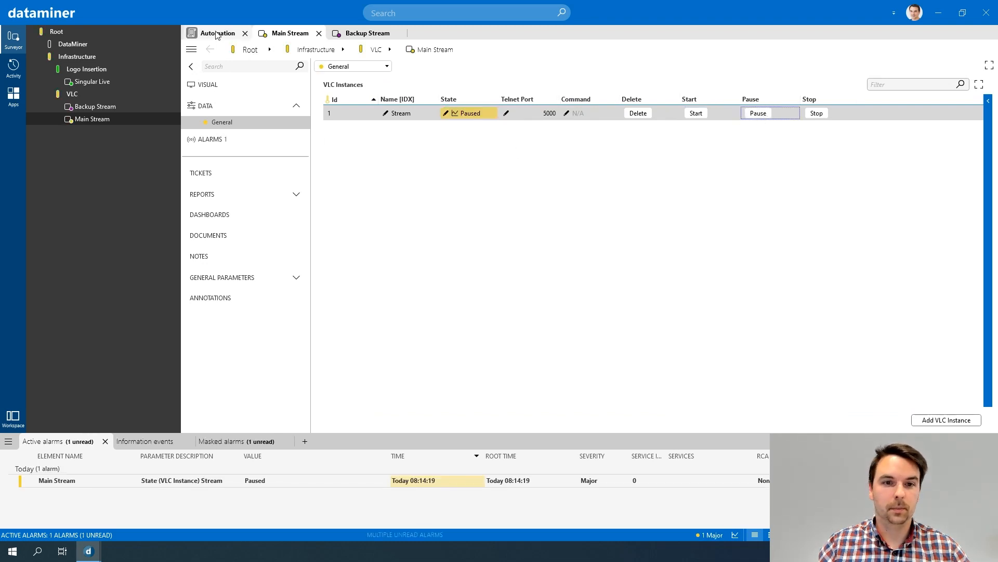
mouse_move(88, 551)
click(145, 496)
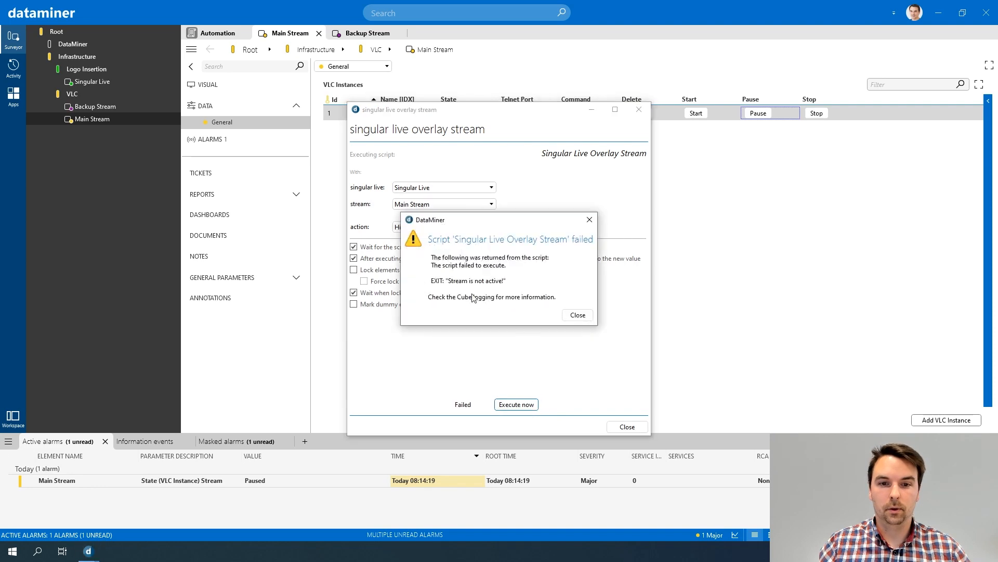
drag(450, 282, 504, 282)
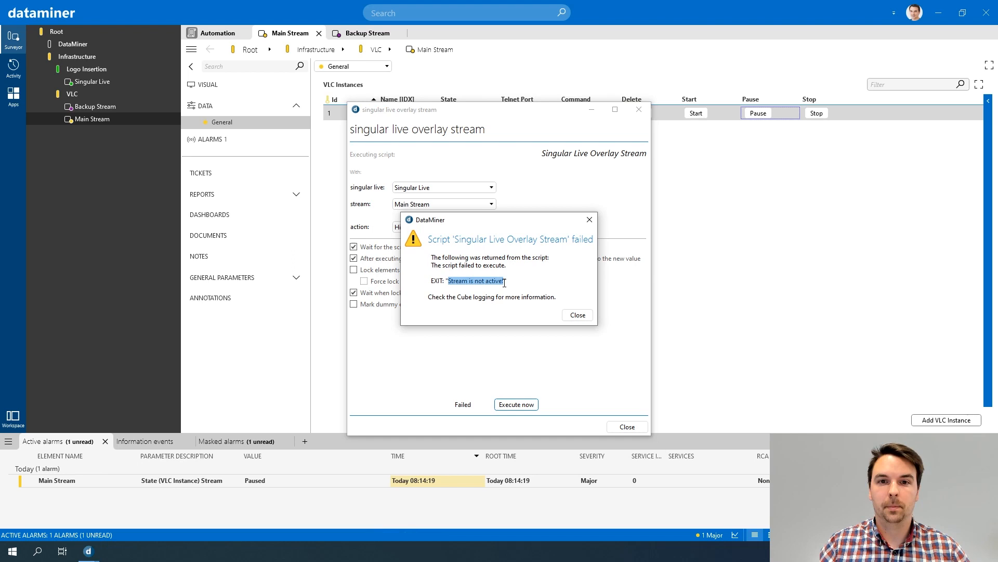
click(523, 284)
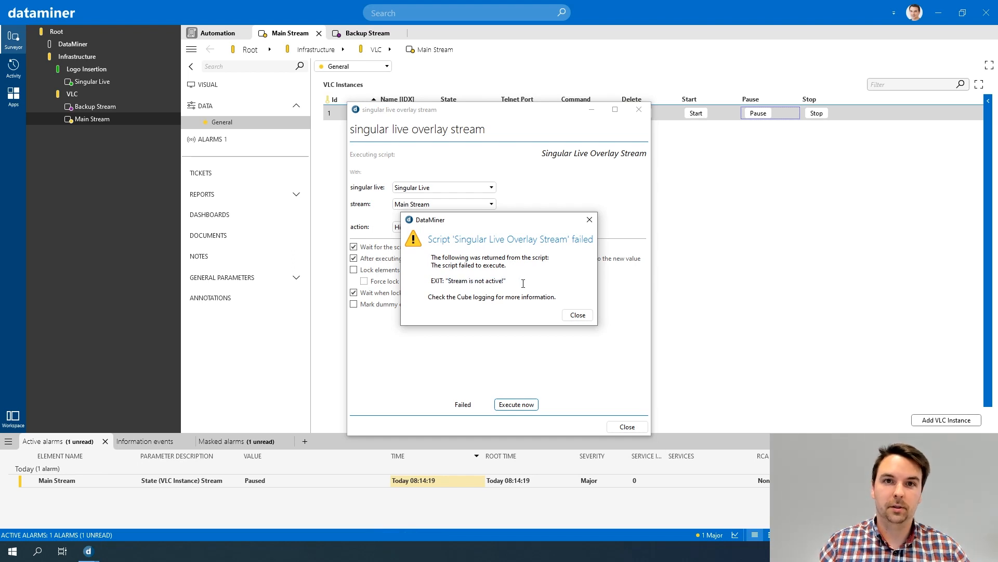